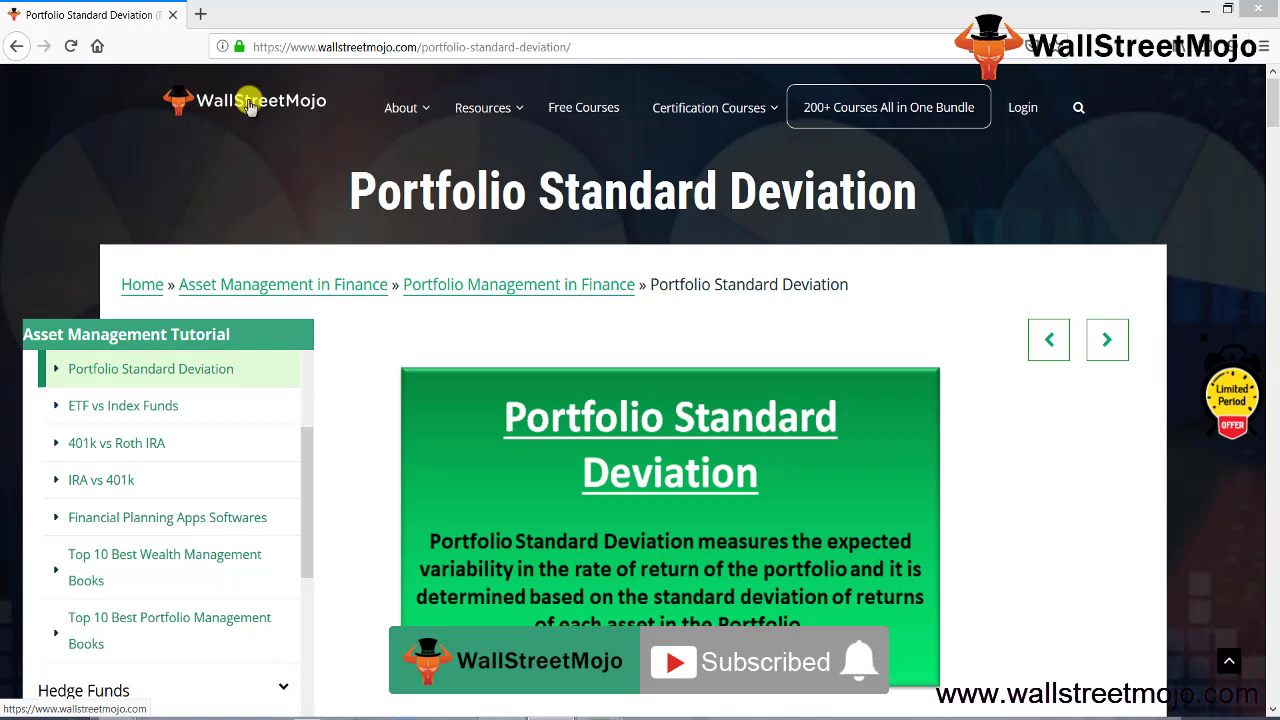
Enter the heading '1. What is P SD' in cell A2.
drag(352, 186, 945, 200)
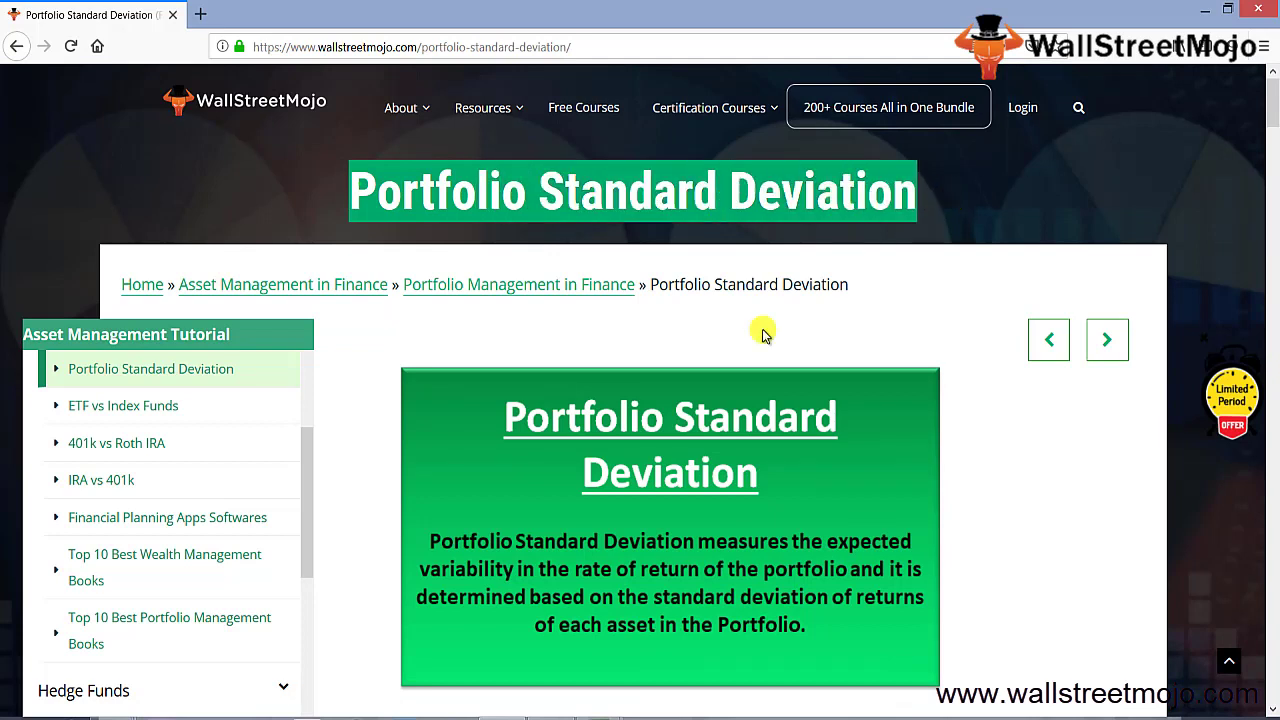
click(562, 303)
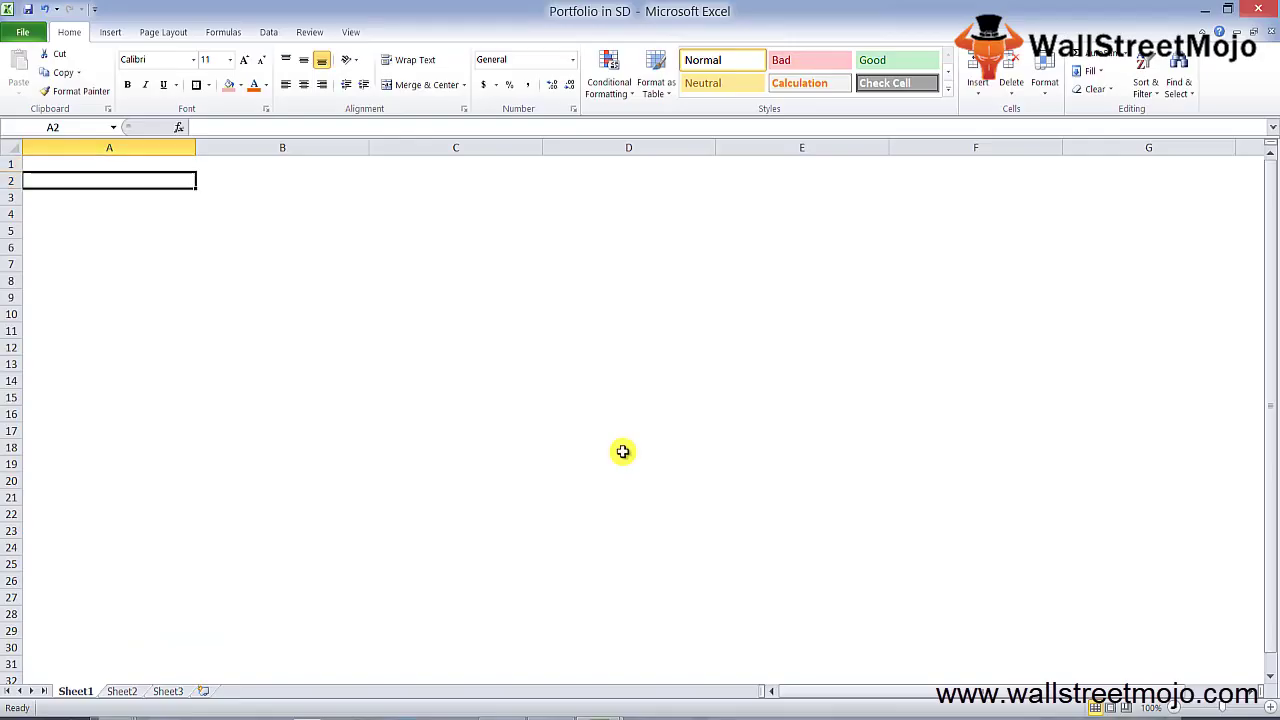
text(1. What is )
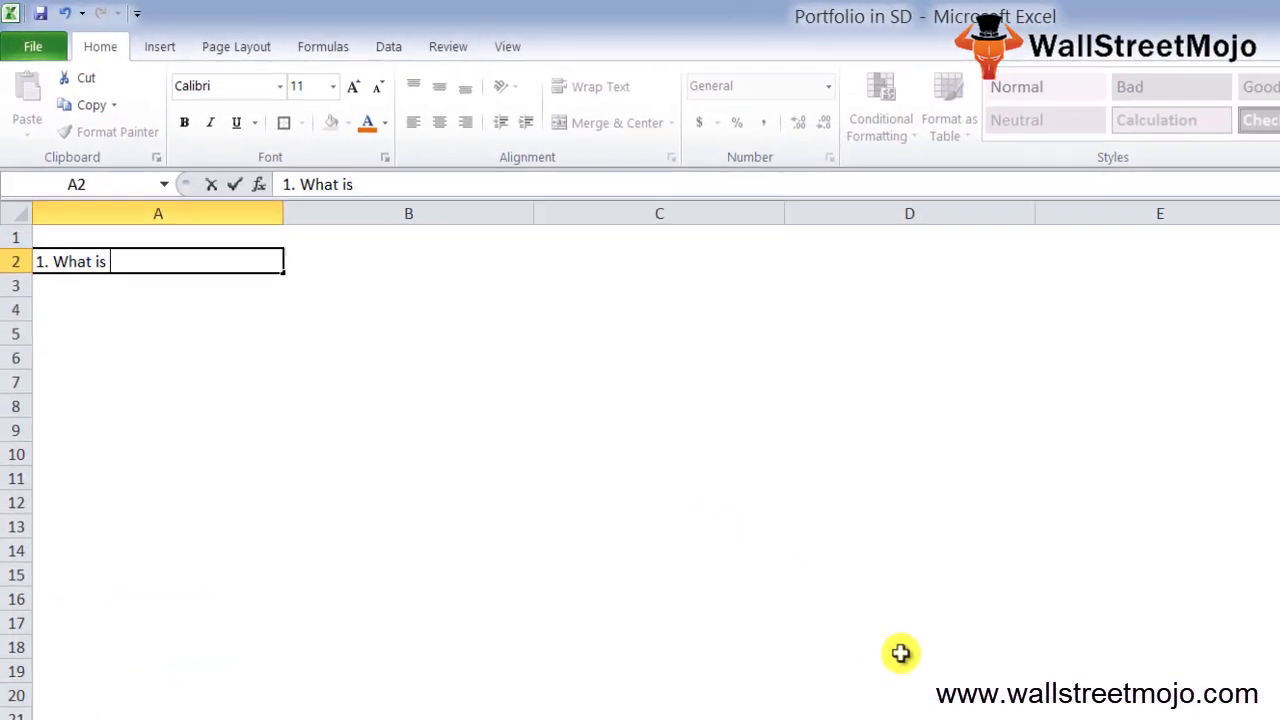
text(Por)
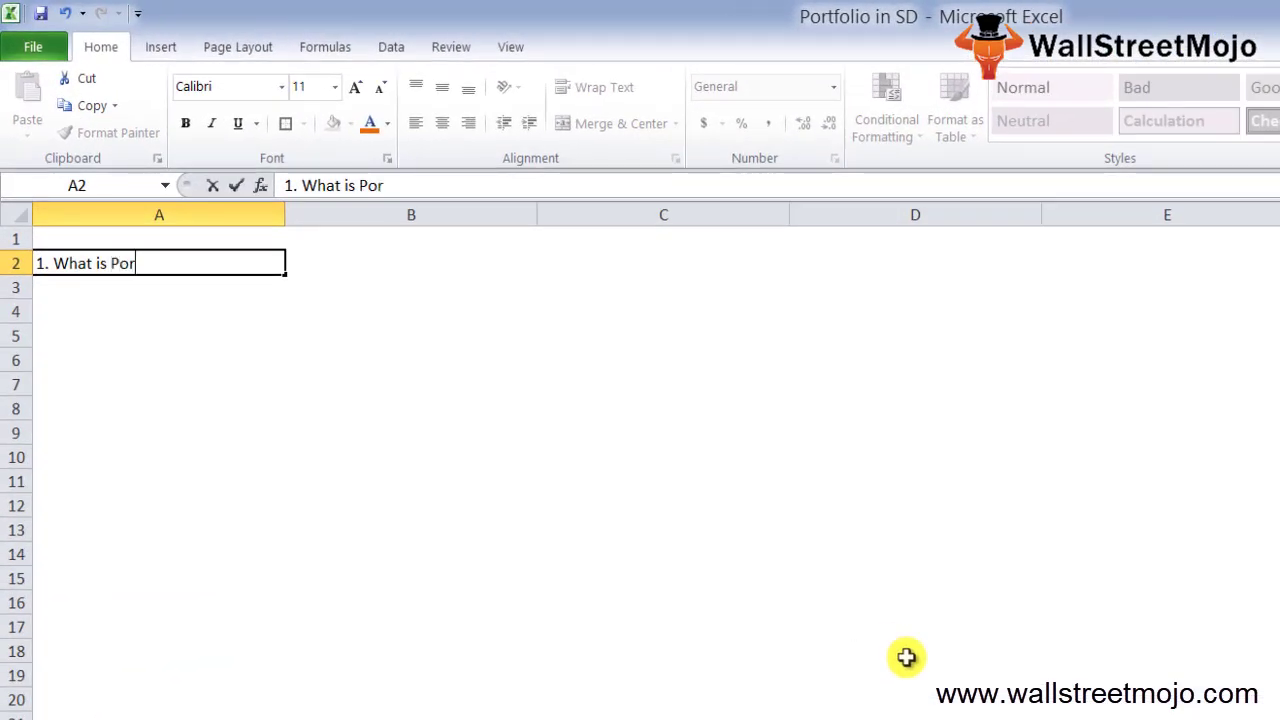
key(BackSpace)
key(BackSpace)
text(SD)
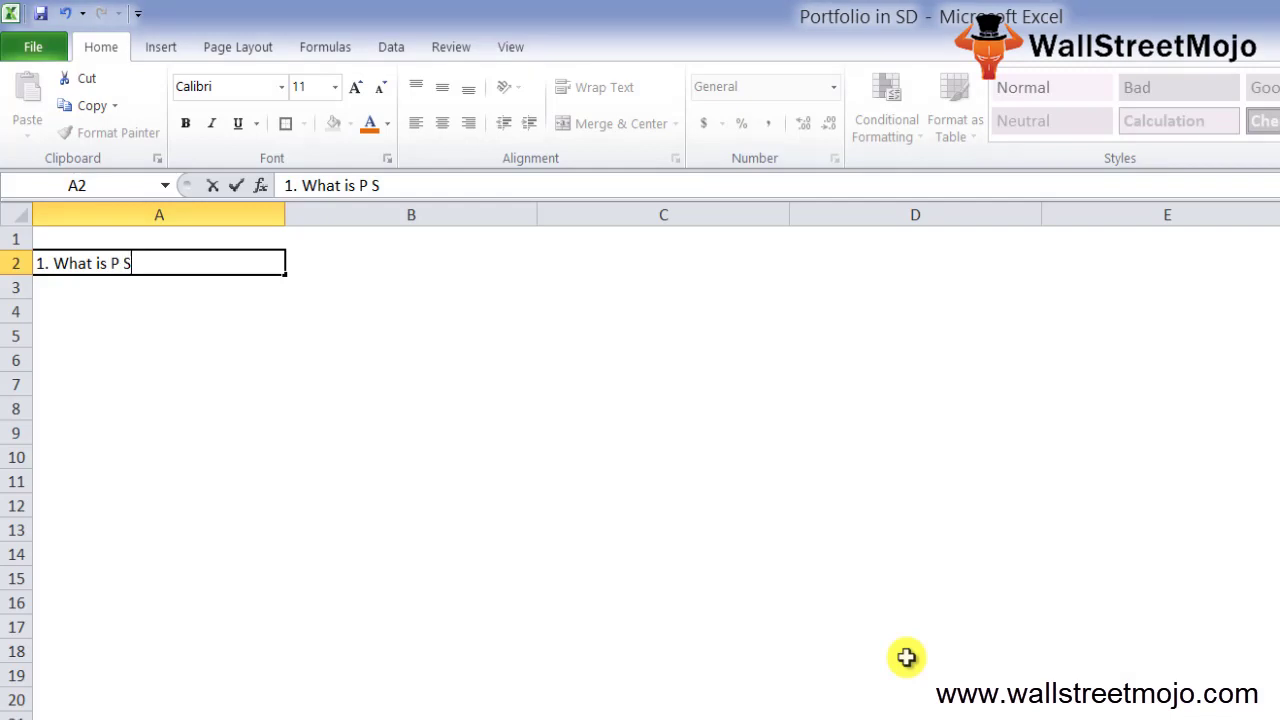
key(Return)
key(Return)
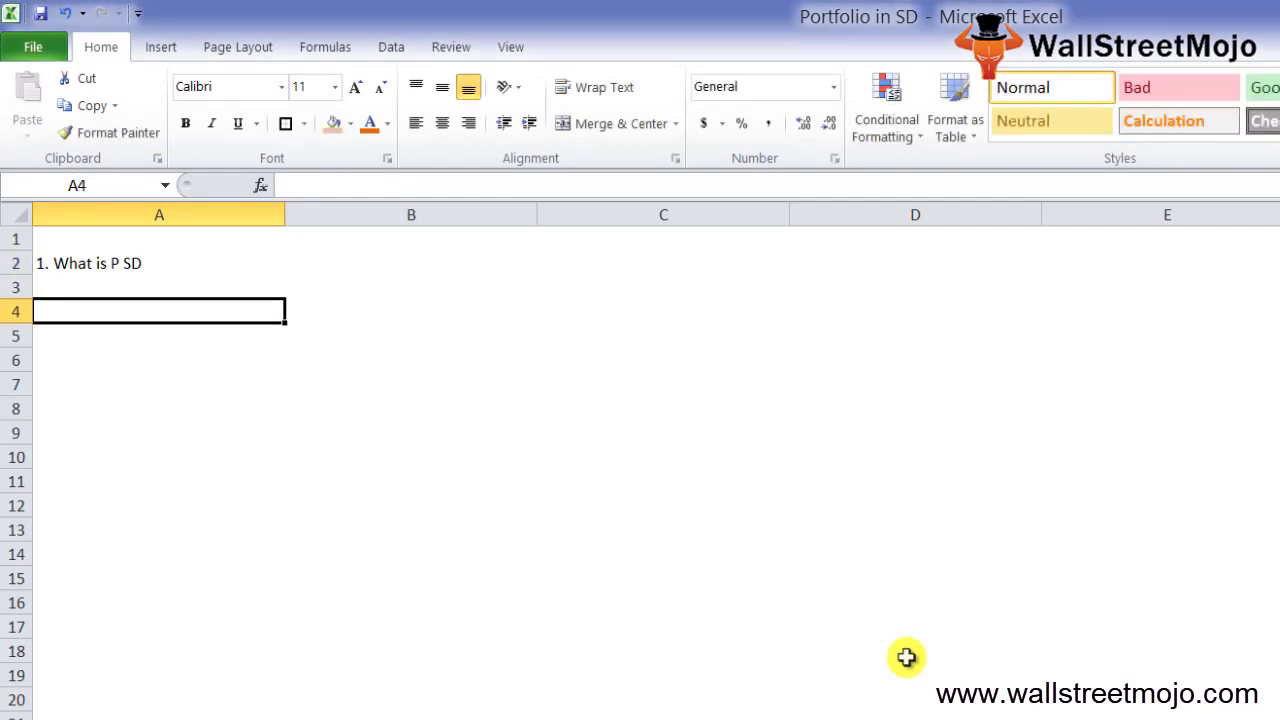
List 'Rate of return on investment portfolio', 'Investment risks', 'SD' and 'Weight' in A5, A7, A10, A11.
key(Return)
text(Rate of return)
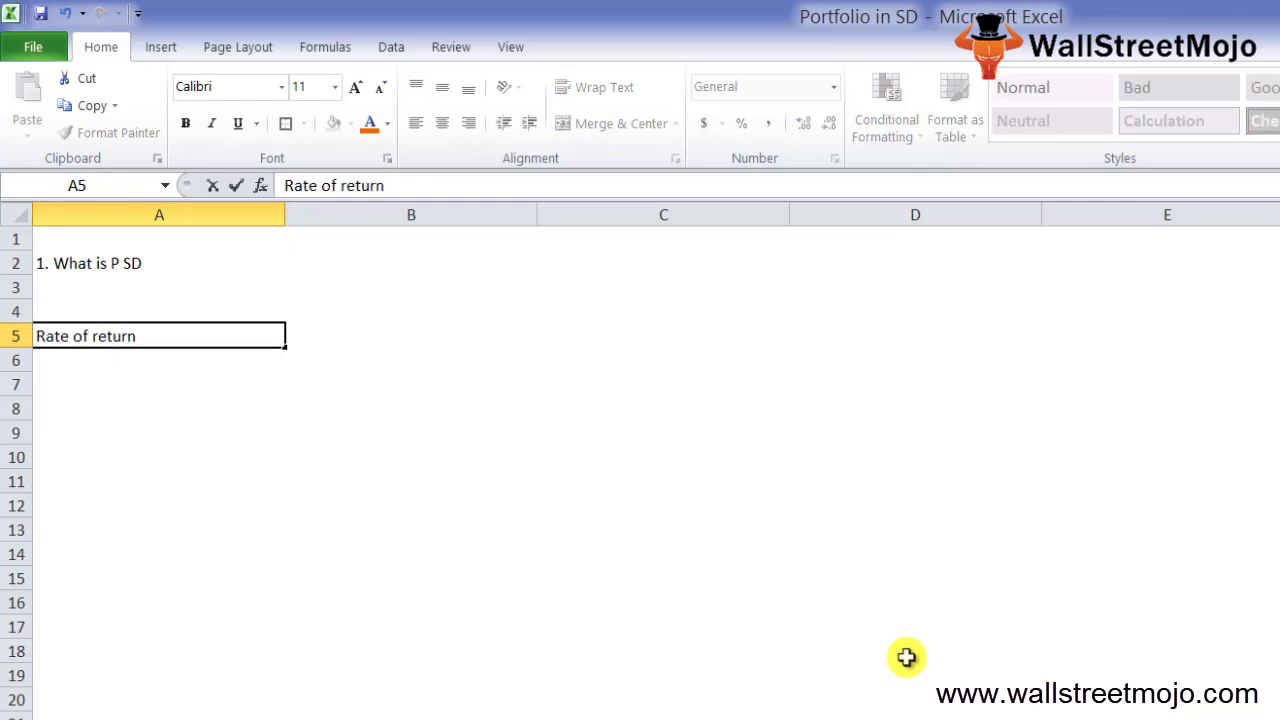
text( on investme)
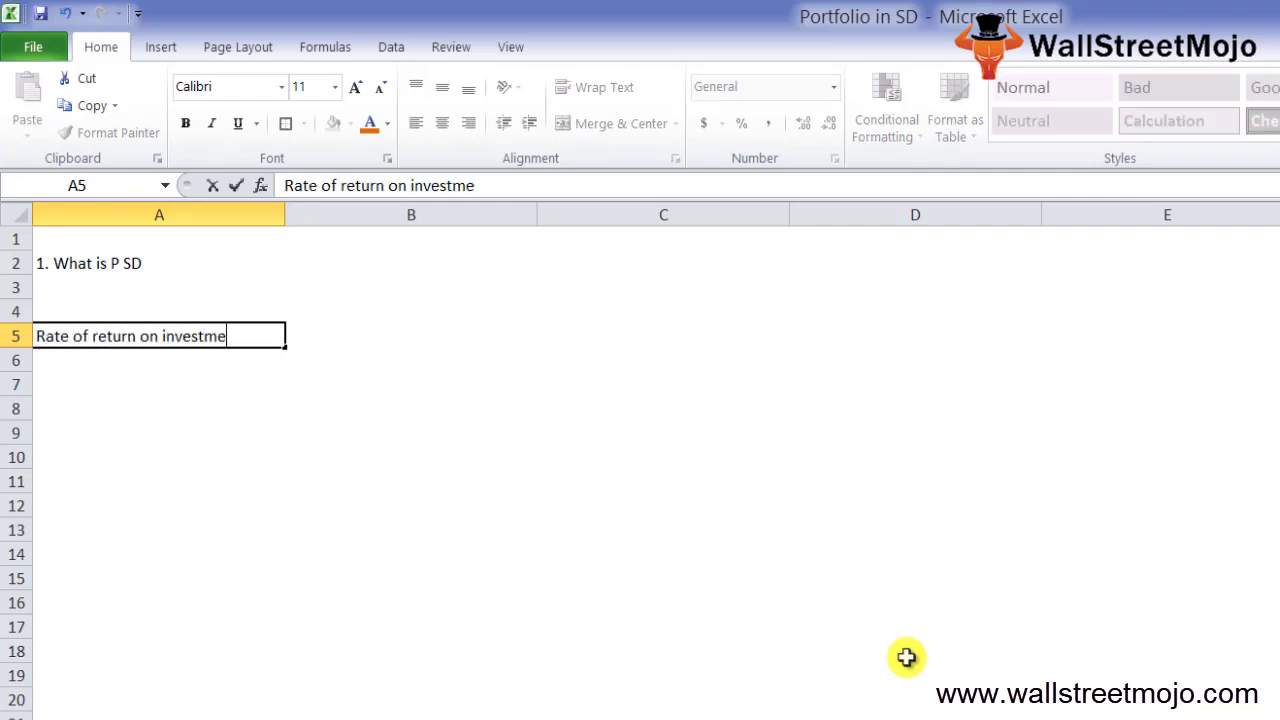
text(nt portfolio)
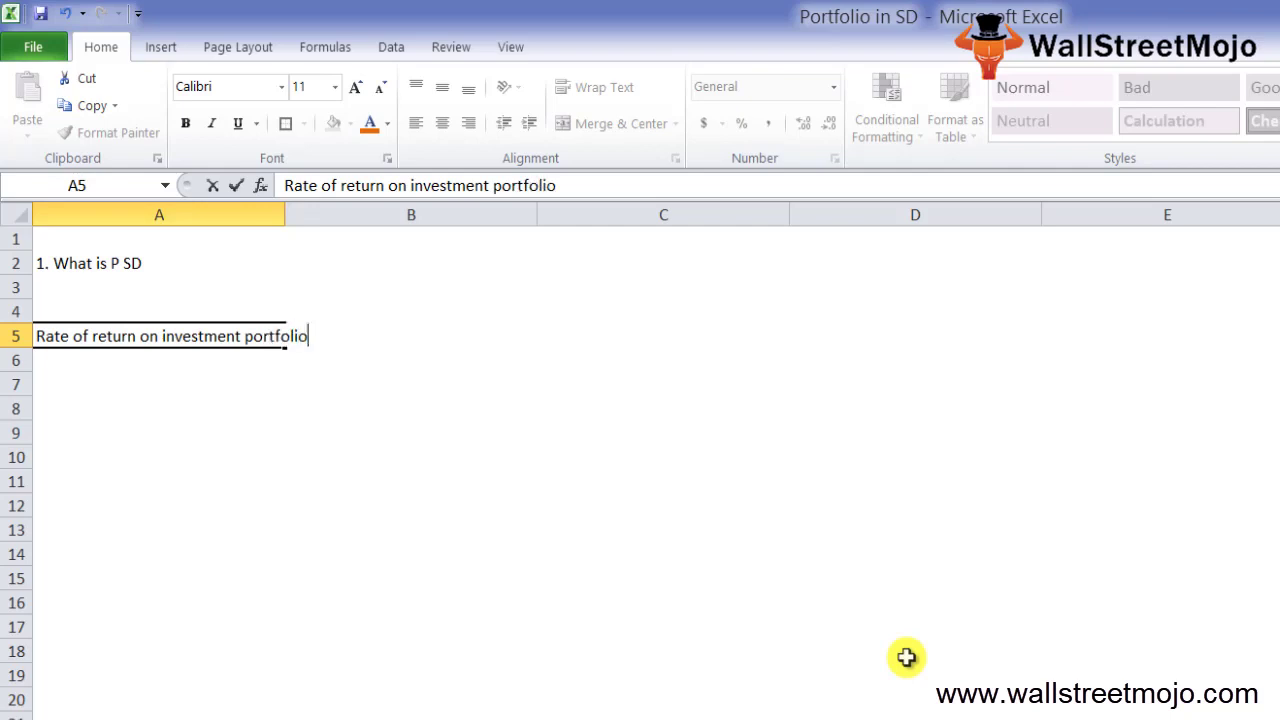
key(Return)
key(Return)
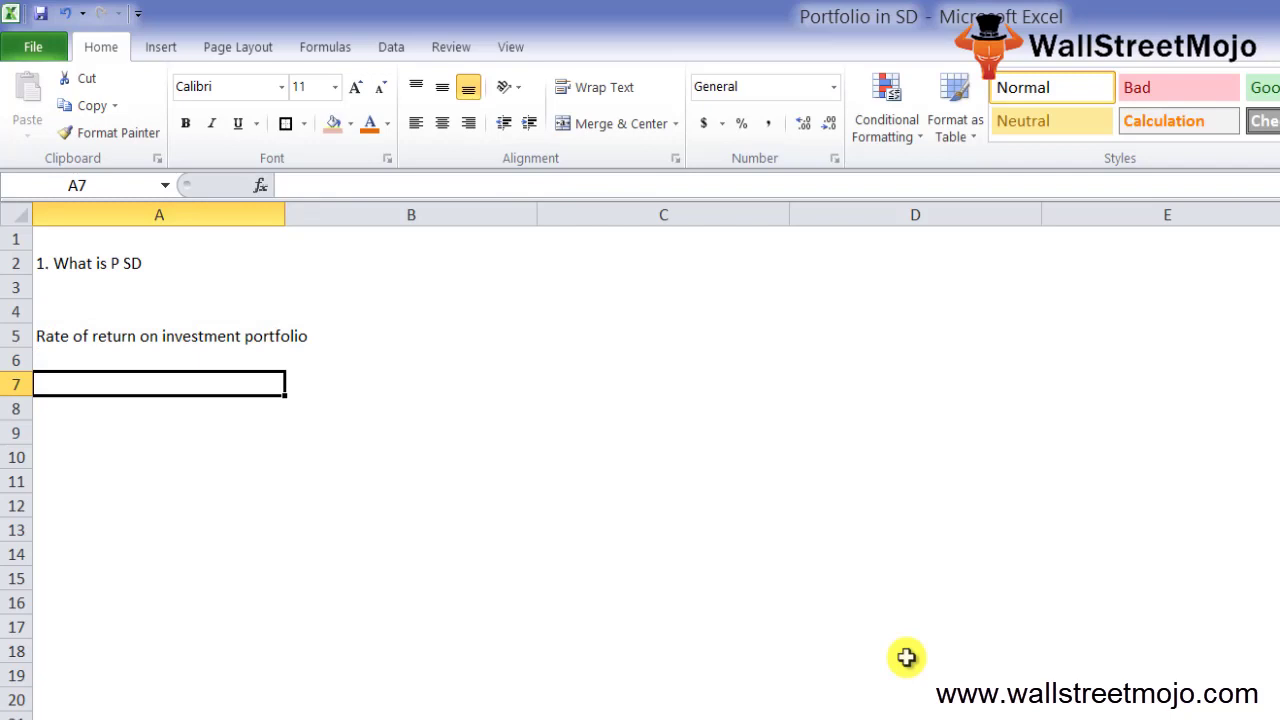
text(Investm)
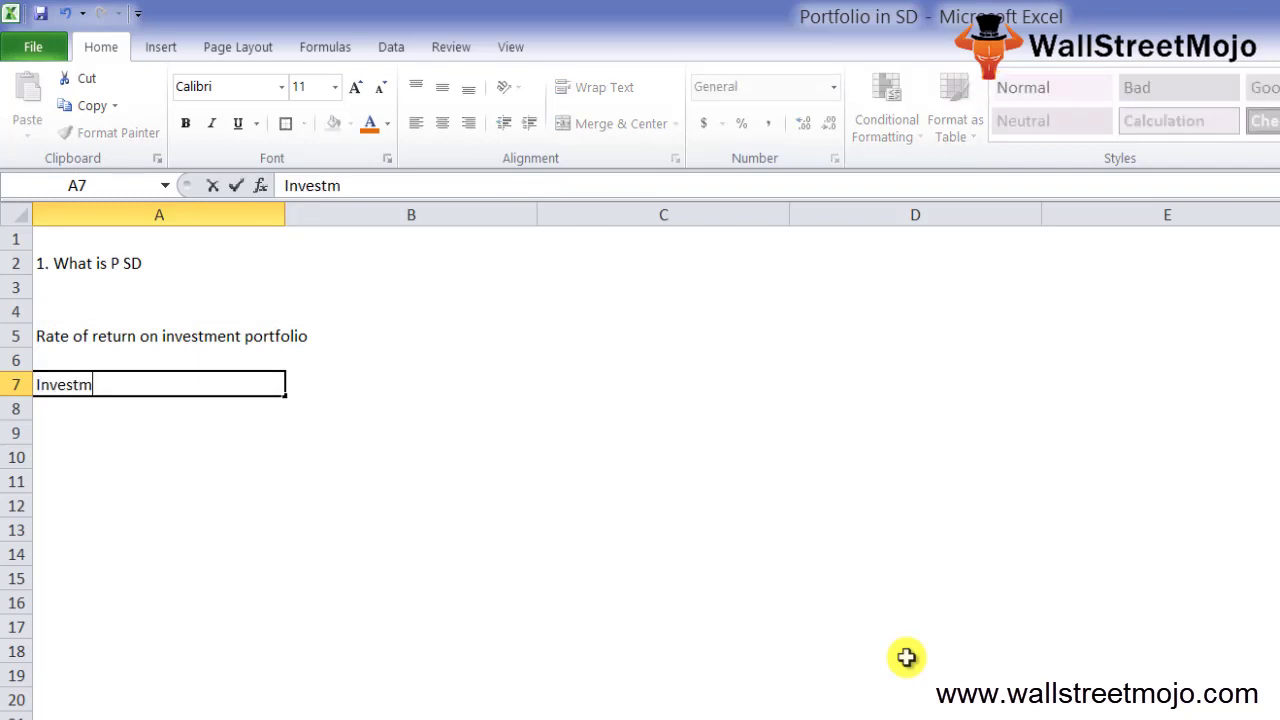
text(ent risks)
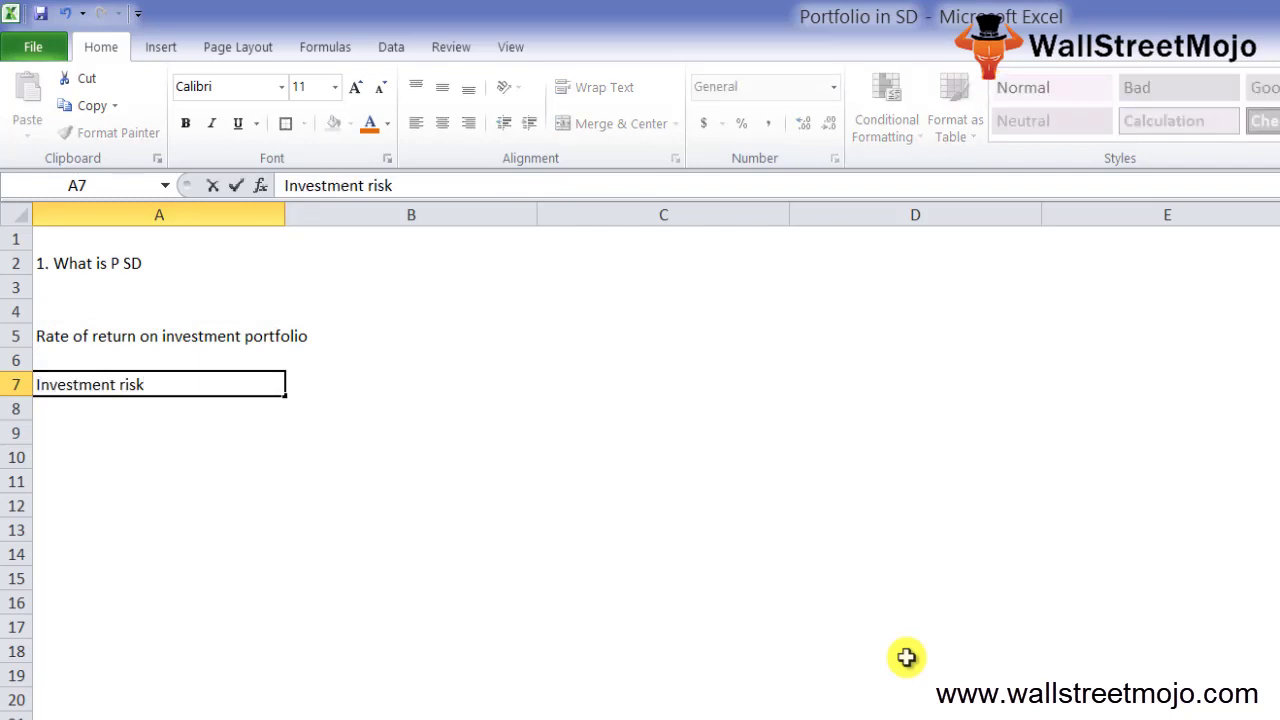
key(Return)
key(Return)
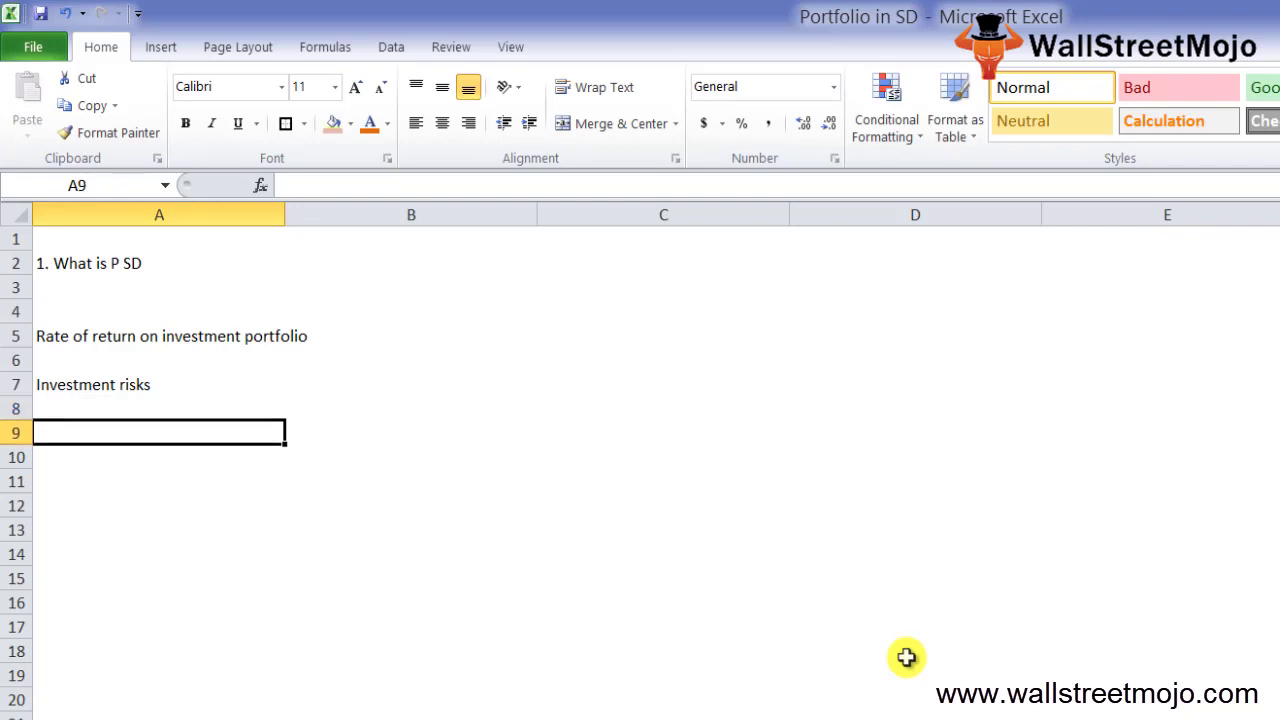
key(Return)
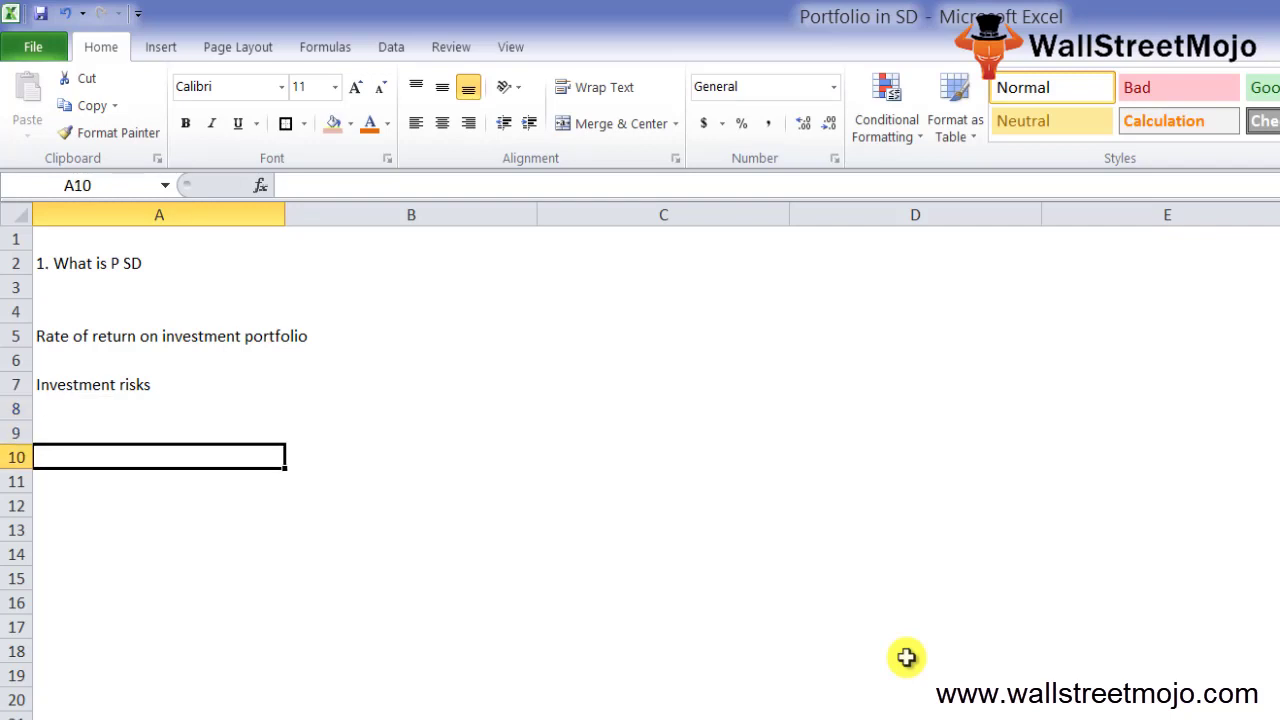
text(SD)
key(Return)
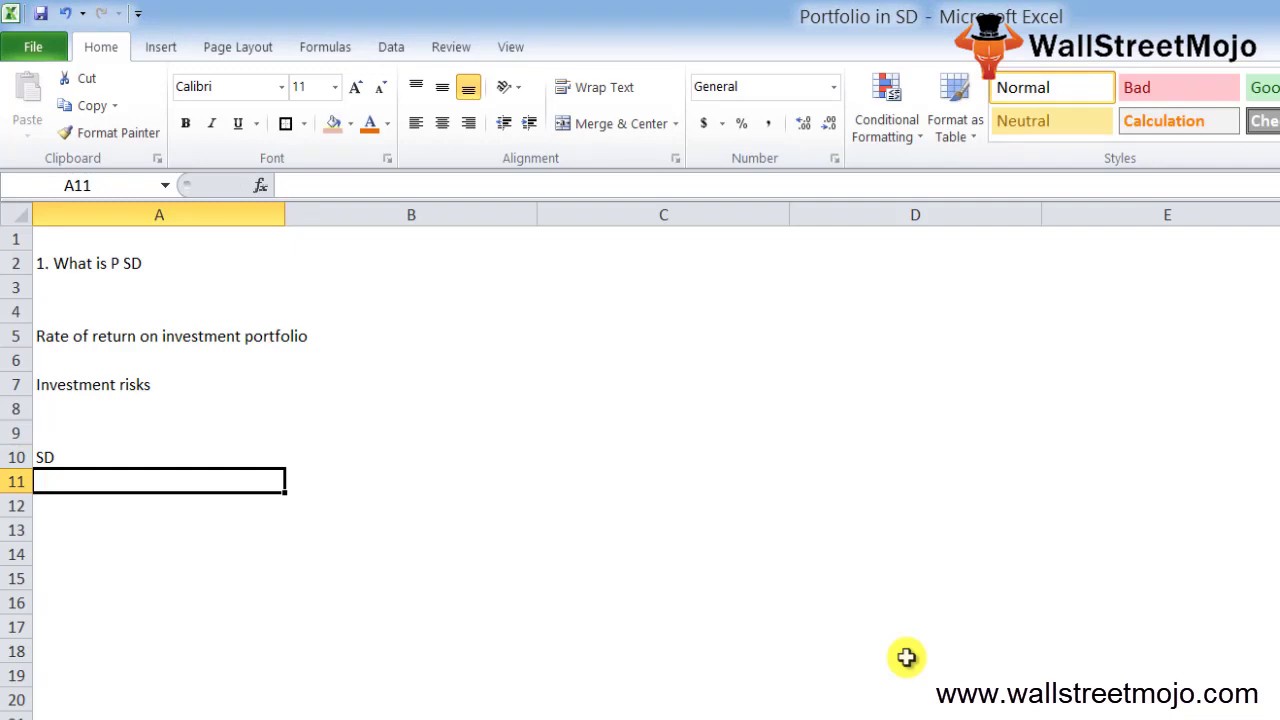
text(Weight)
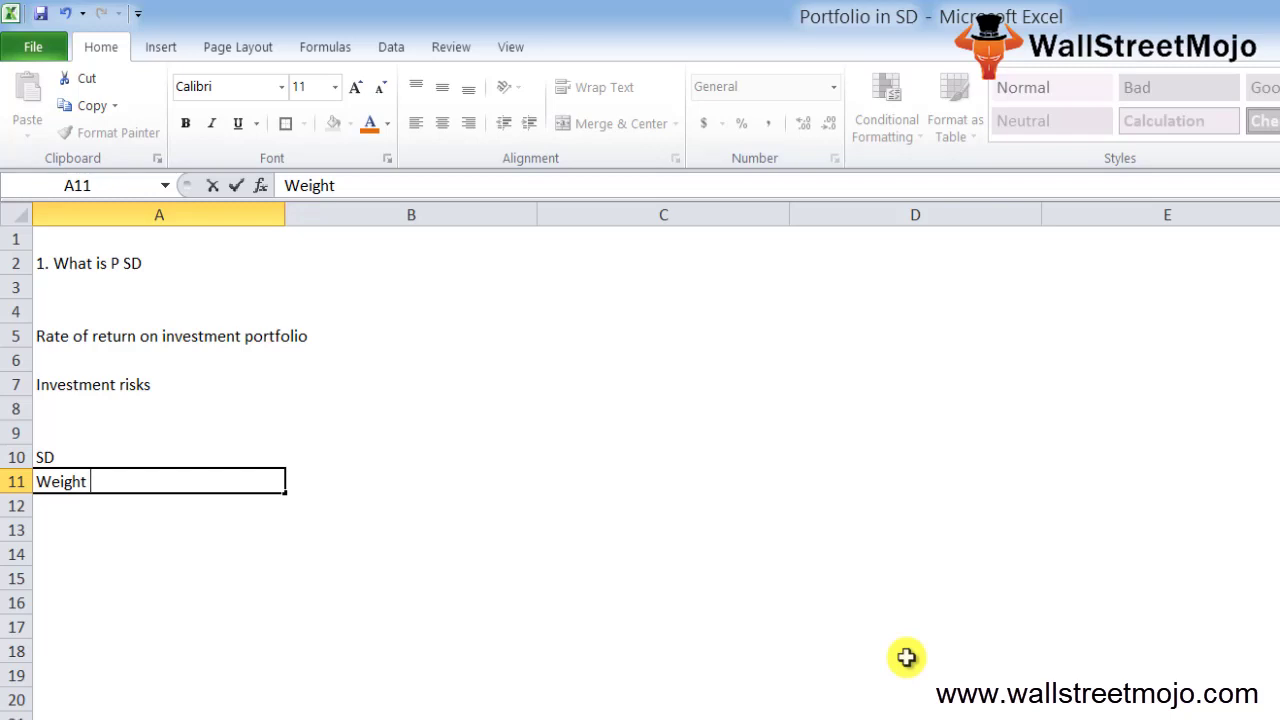
key(Return)
Type the next heading '2. Interpretation' in cell B2.
key(Up)
key(Up)
key(Up)
key(Up)
key(Up)
key(Up)
key(Up)
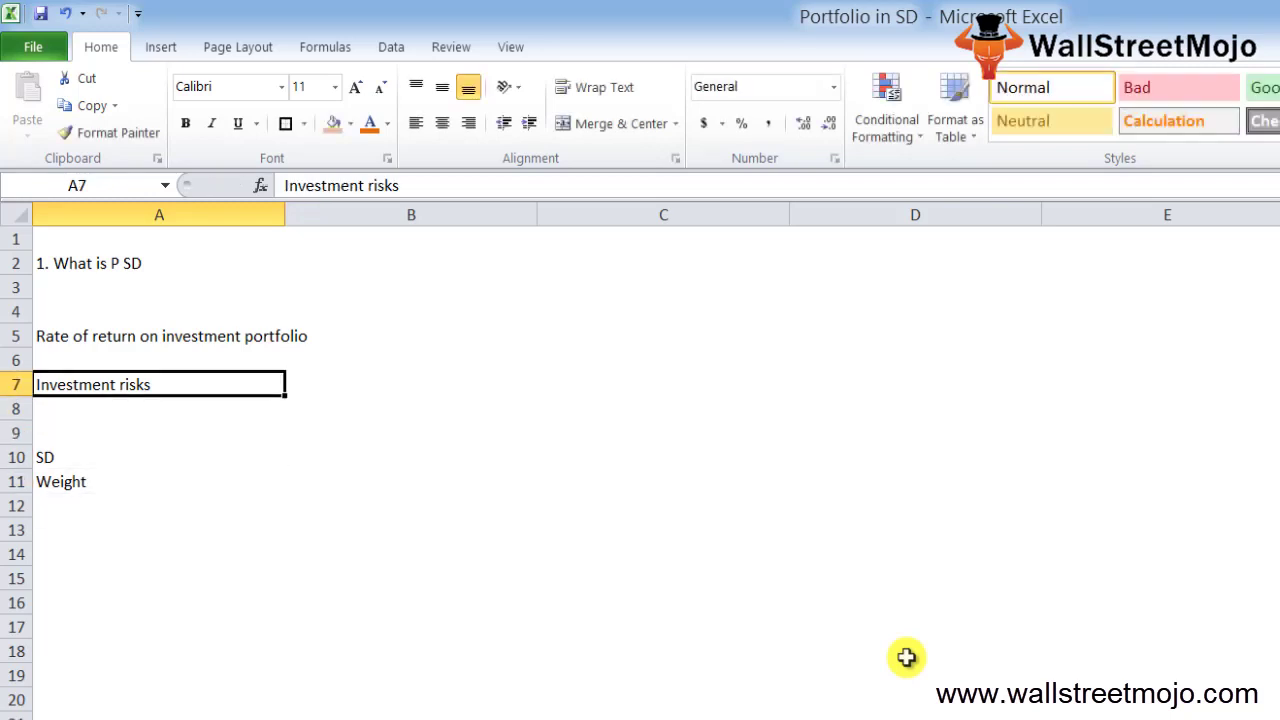
key(Up)
key(Up)
key(Up)
key(Right)
text(2. )
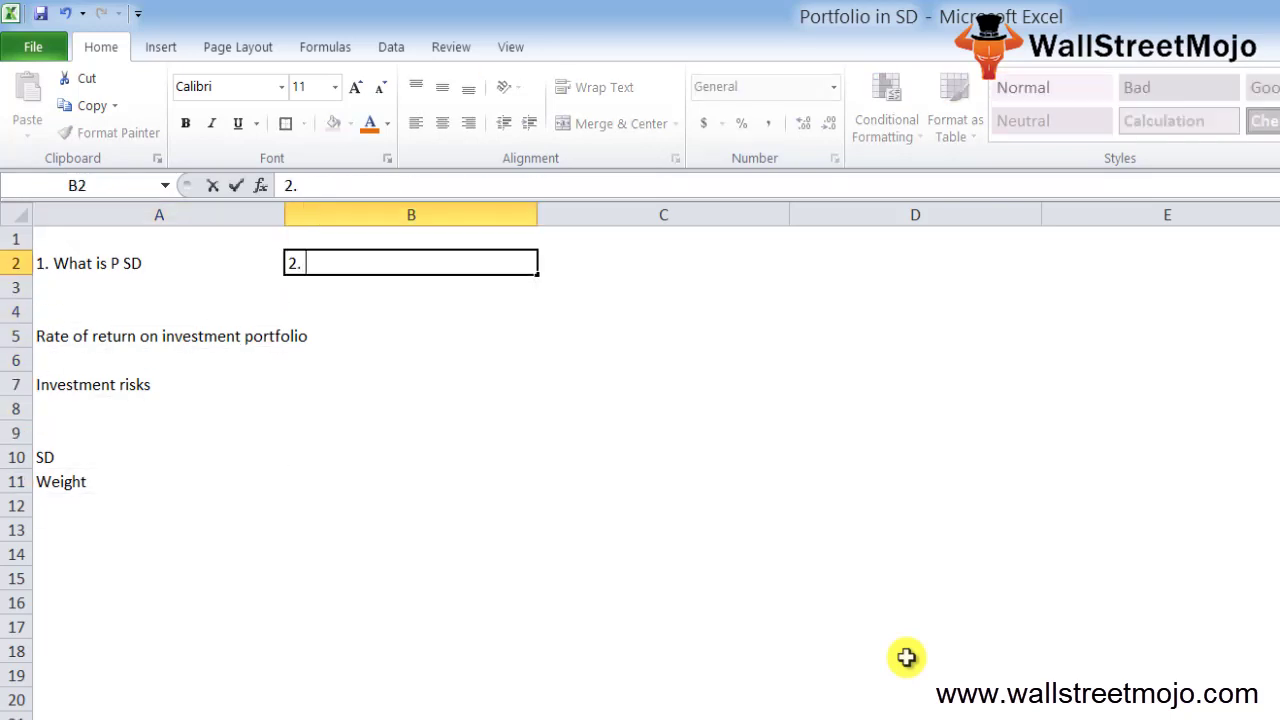
text(Interpretation)
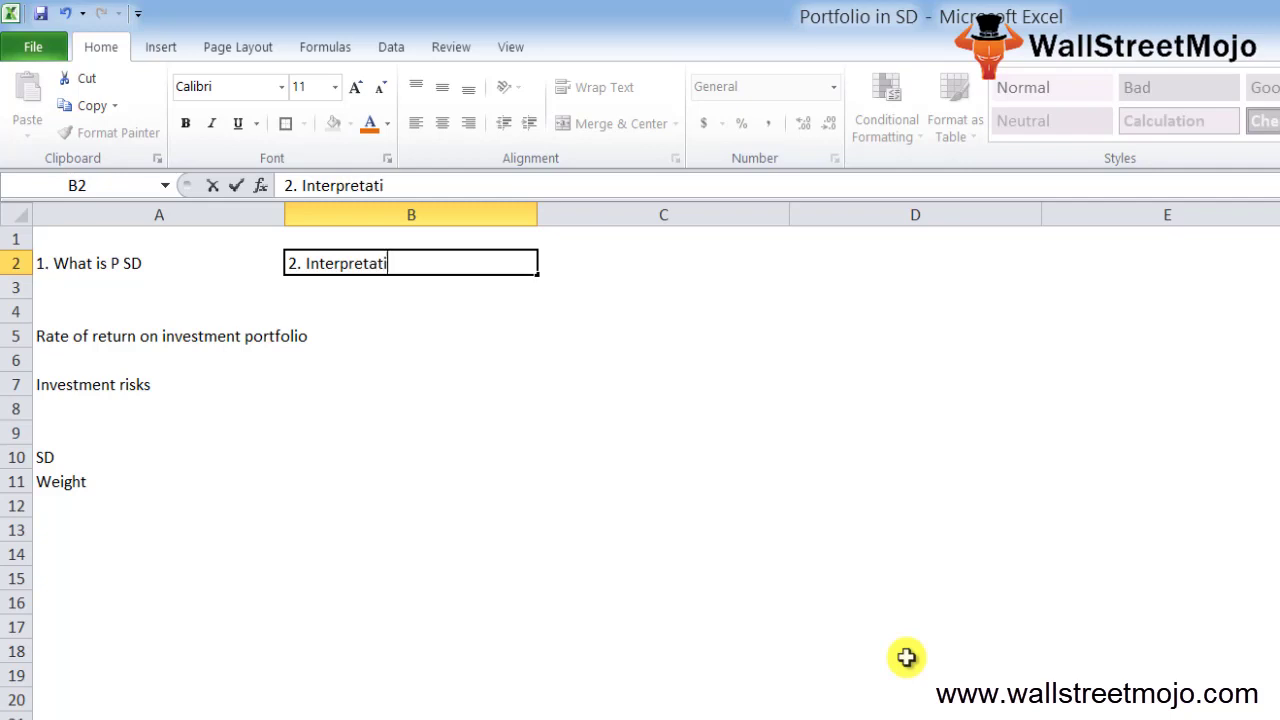
Confirm the '2. Interpretation' heading and enter 'Expected Return' in B3.
key(Return)
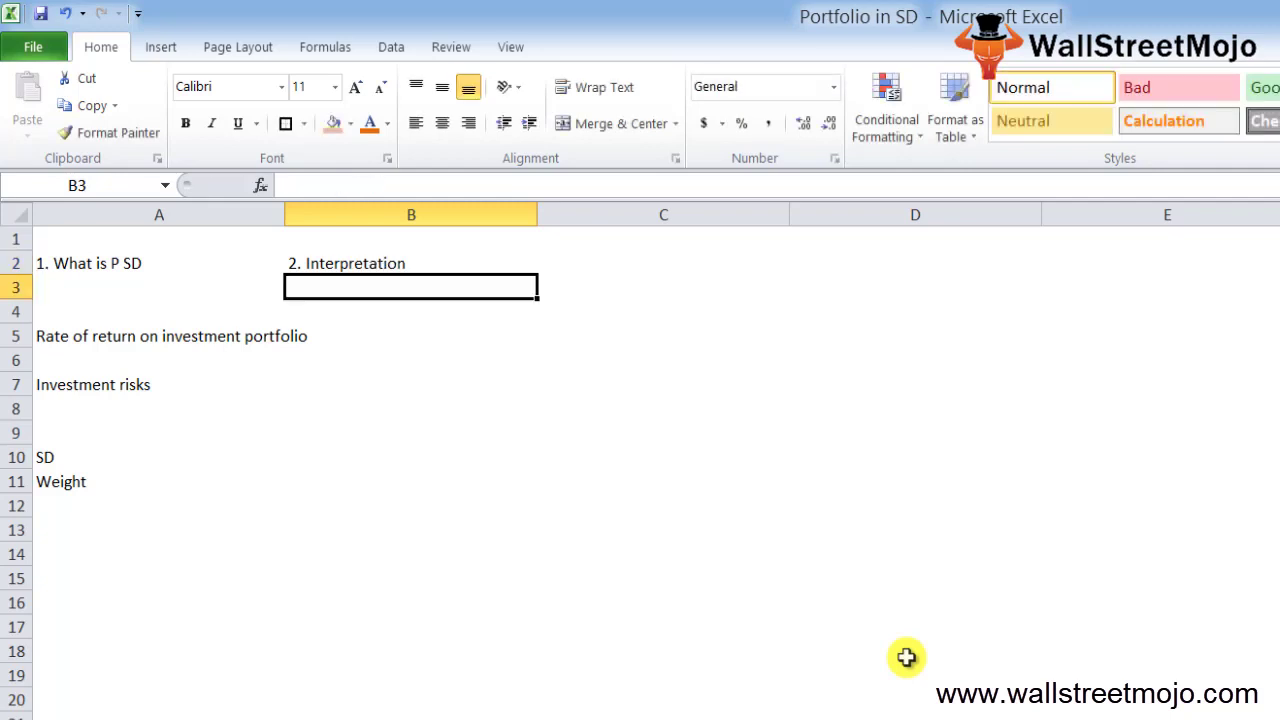
key(Down)
key(Down)
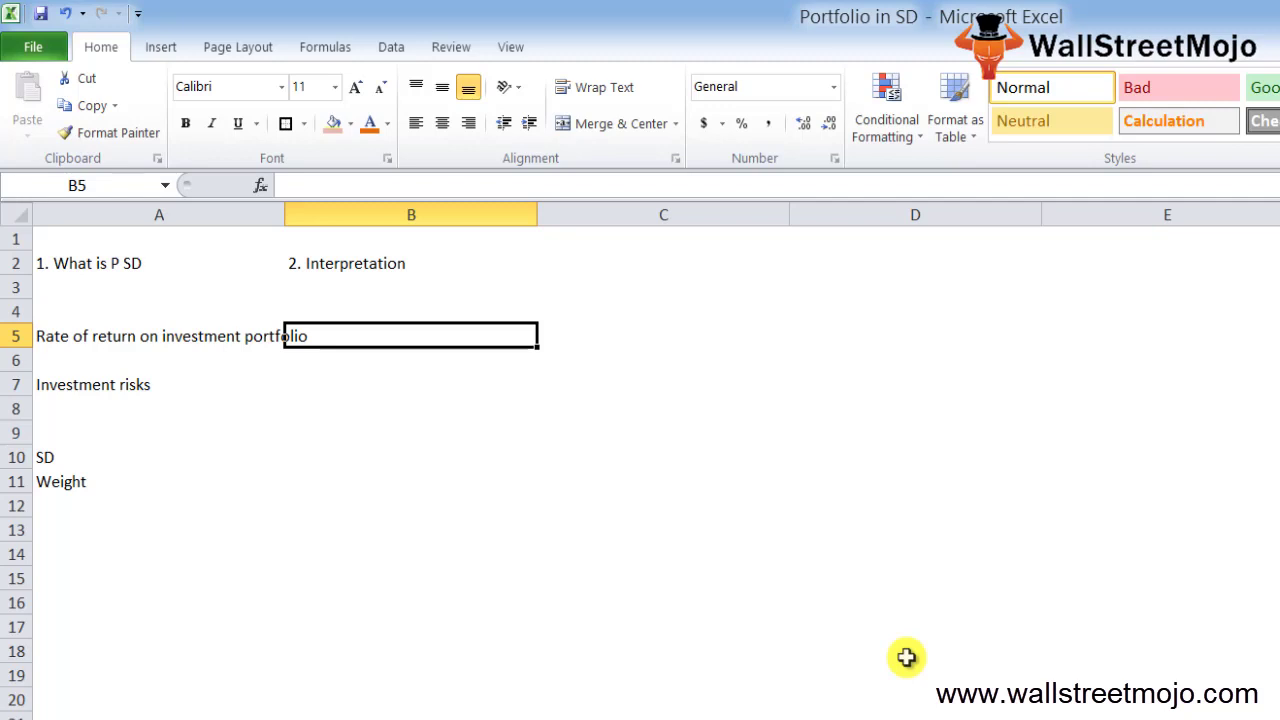
key(Up)
key(Up)
text(Ex)
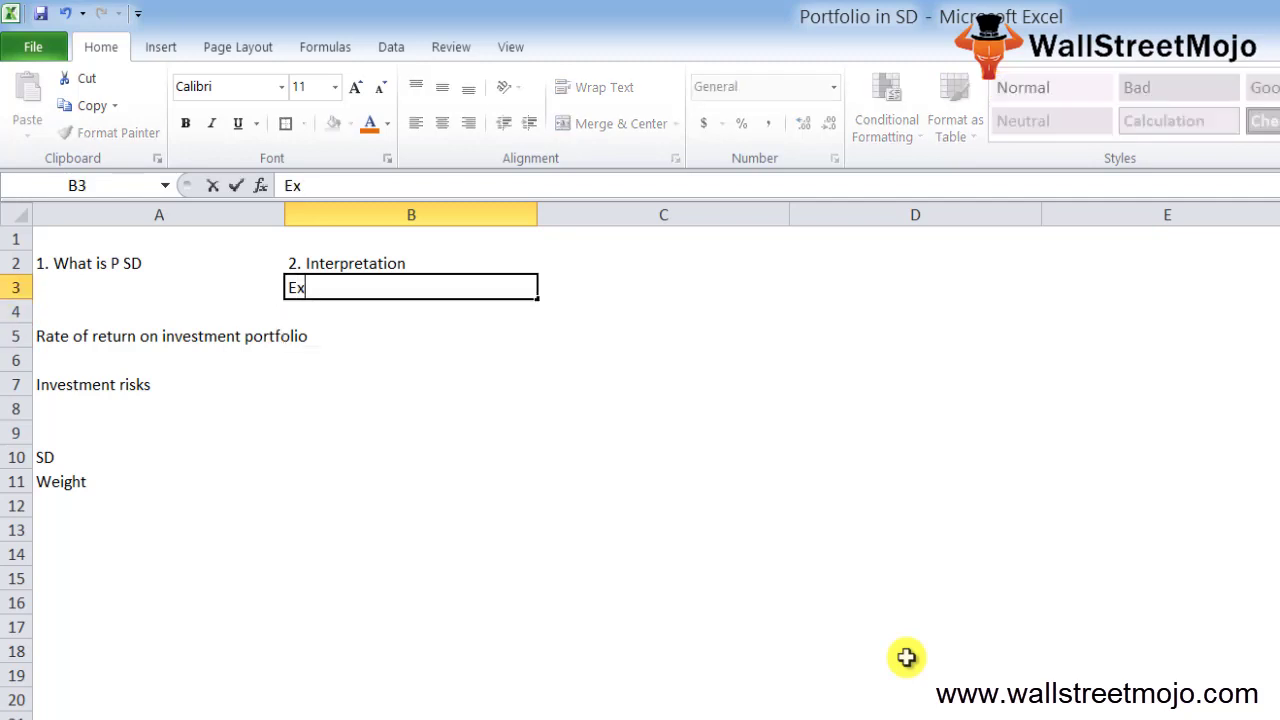
text(pected Return)
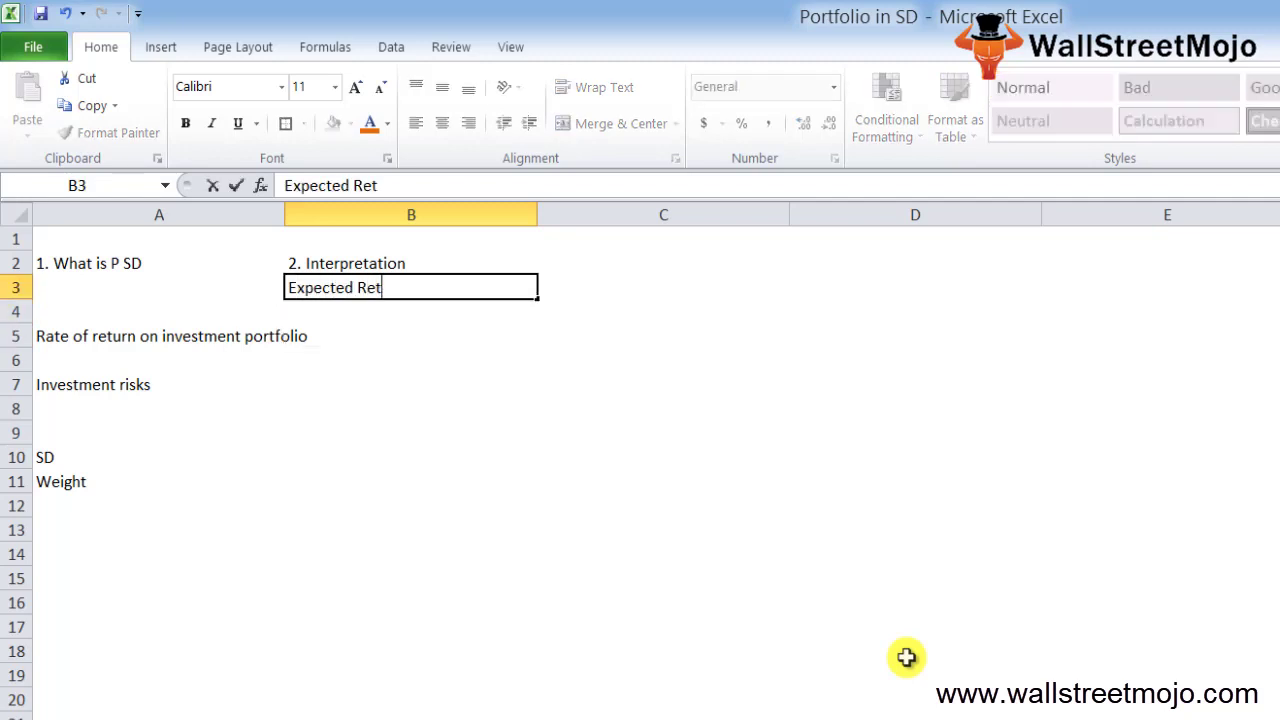
key(Down)
key(Down)
key(Down)
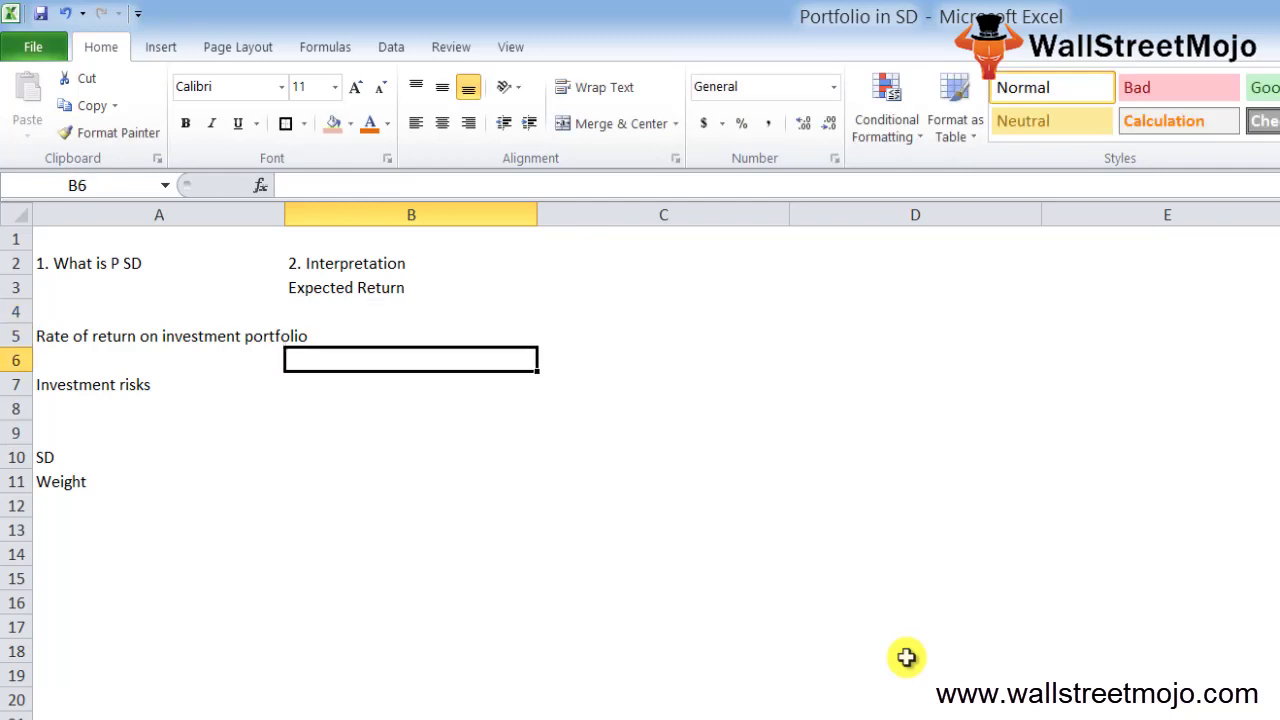
Enter the note 'PR is high' in B5.
key(Down)
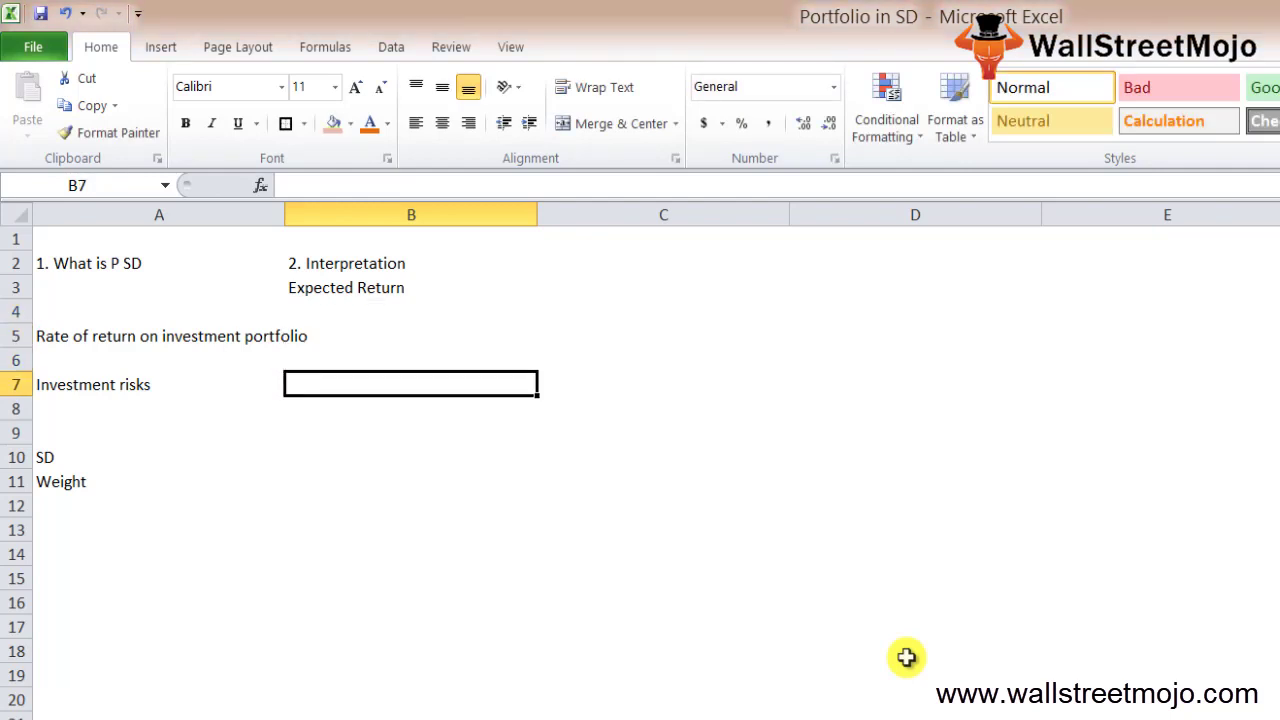
key(Up)
key(Up)
text(PR is)
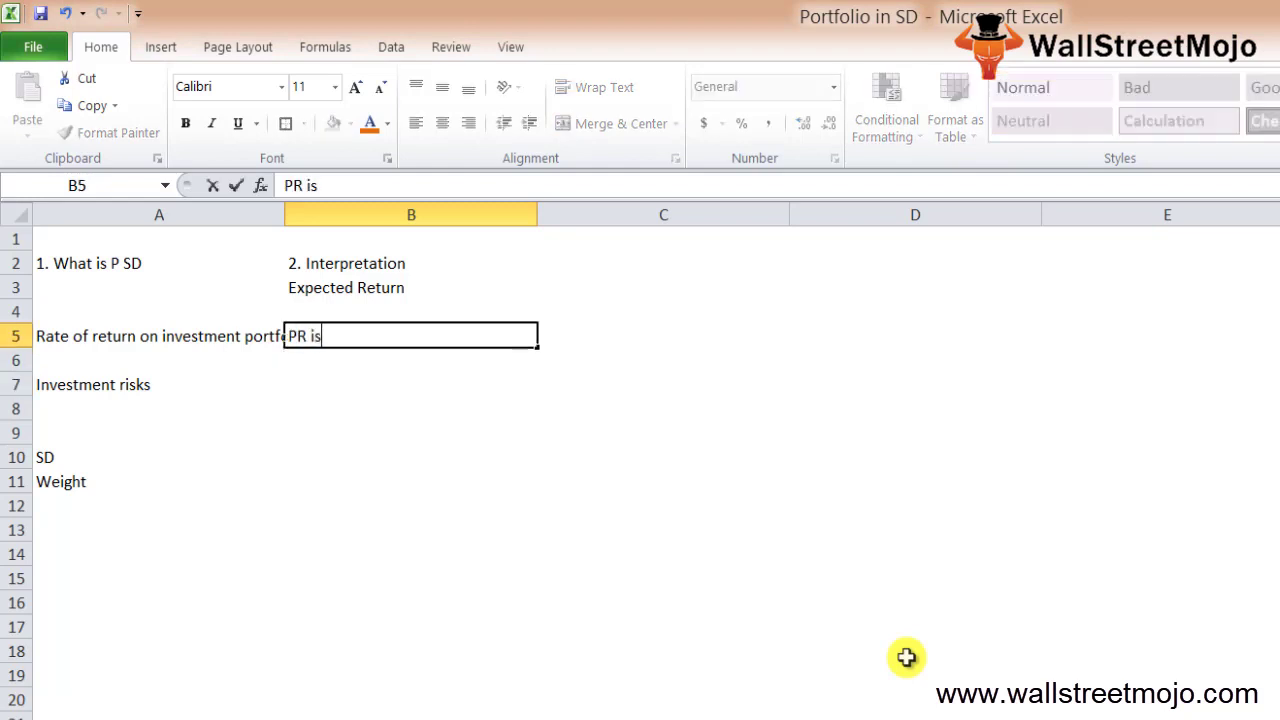
text( high)
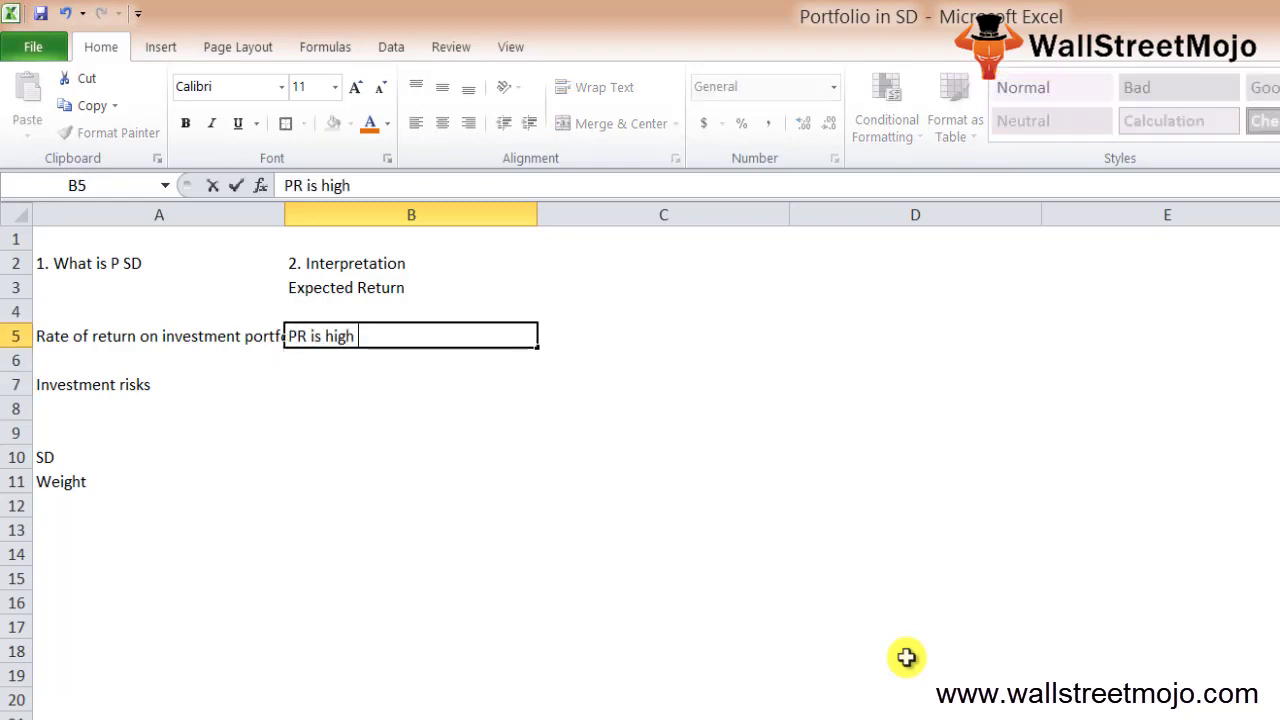
key(Return)
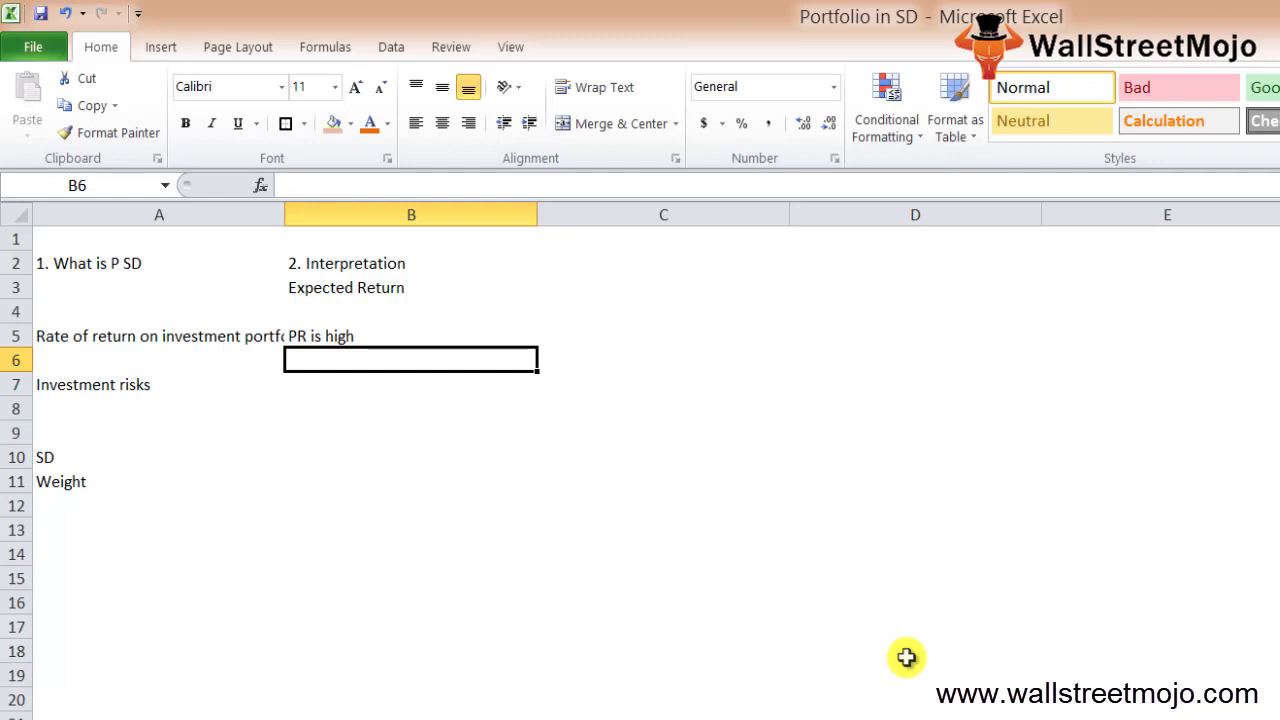
Enter the note 'Low SD less volatility' in B6.
key(Down)
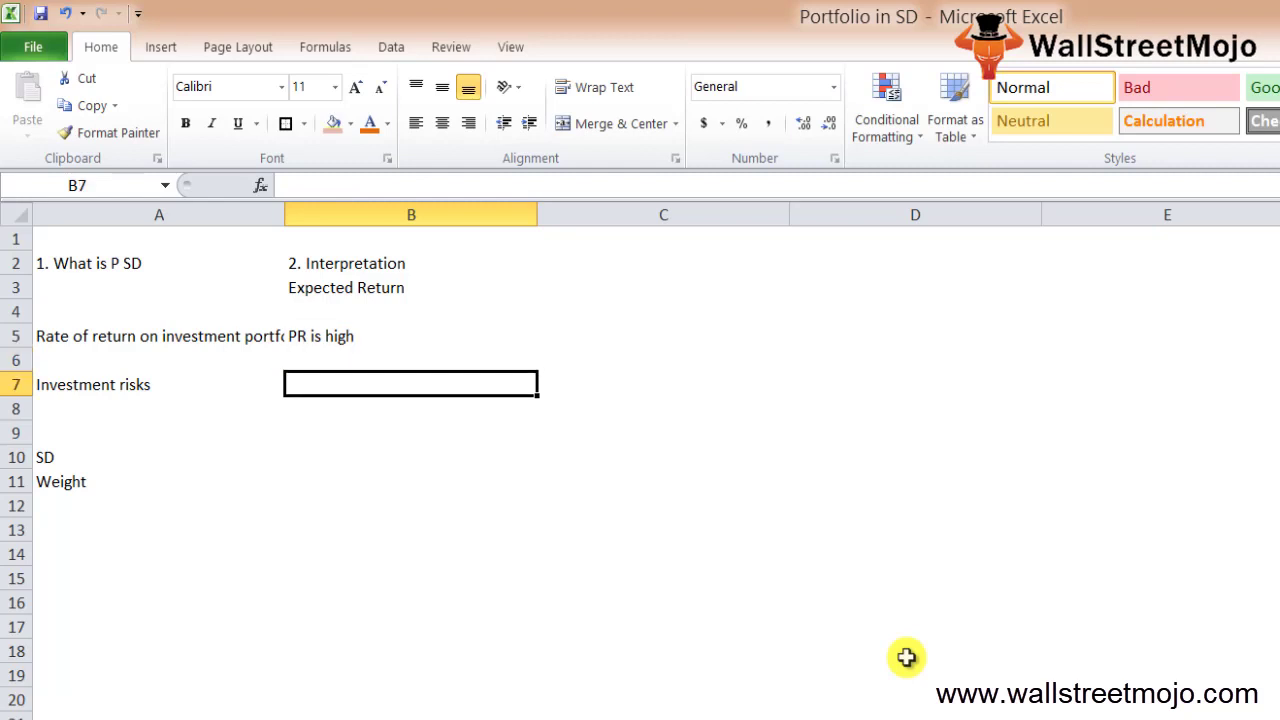
key(Up)
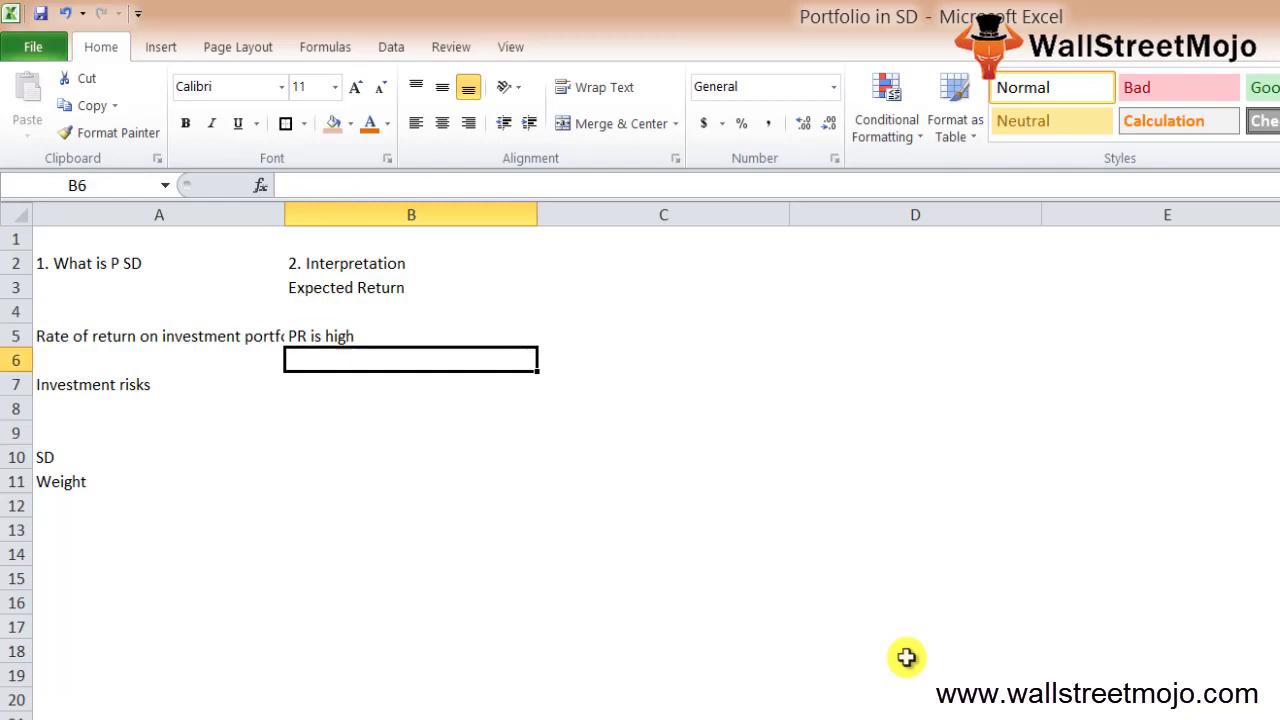
text(Low SF)
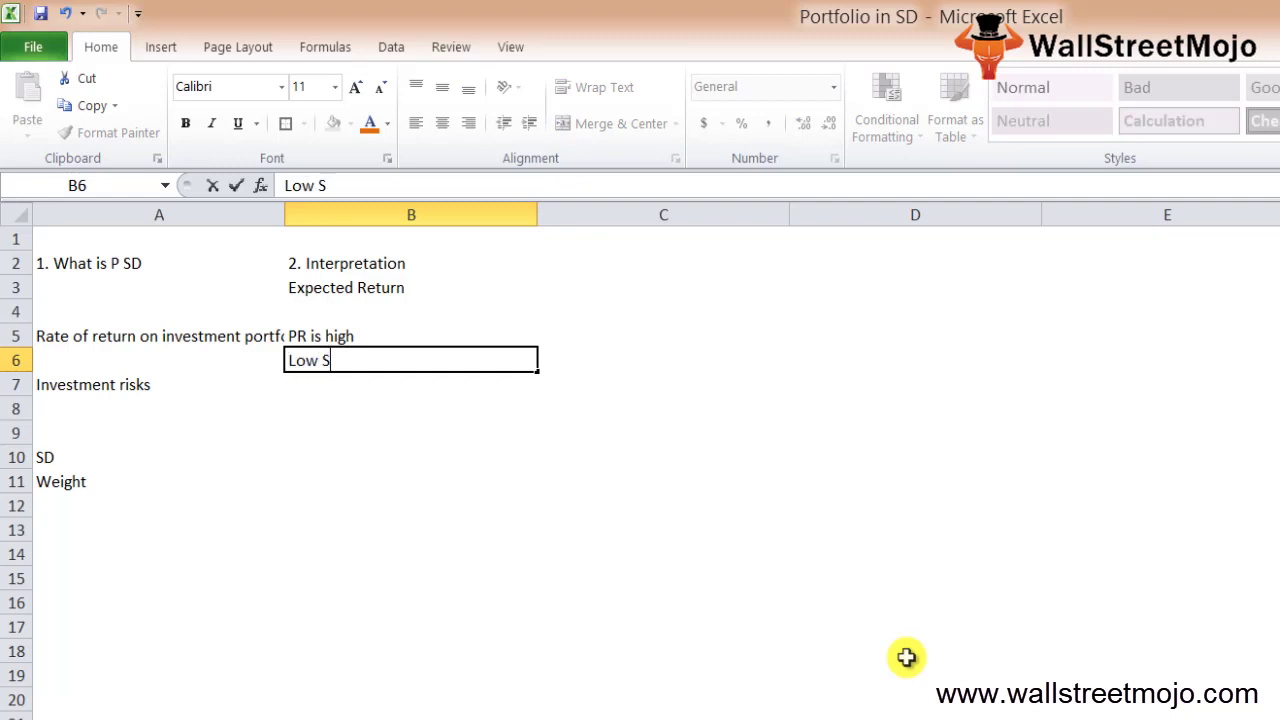
key(BackSpace)
text(D less volatility)
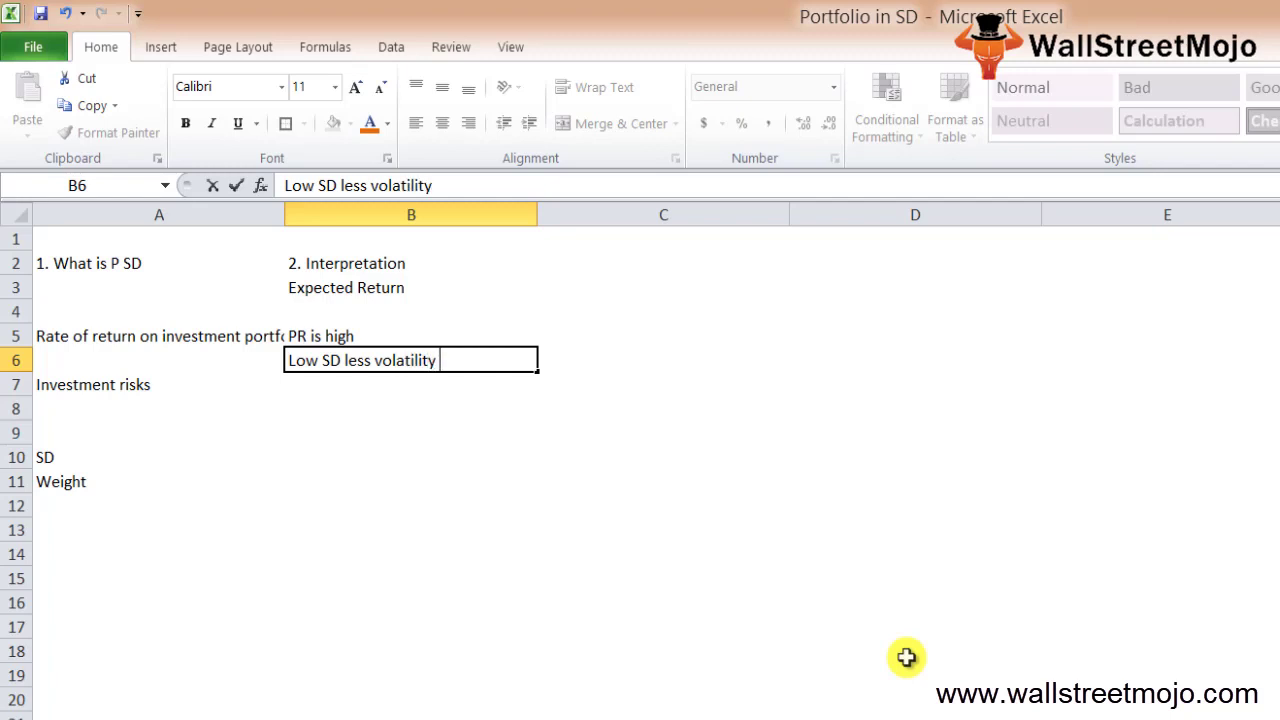
key(Return)
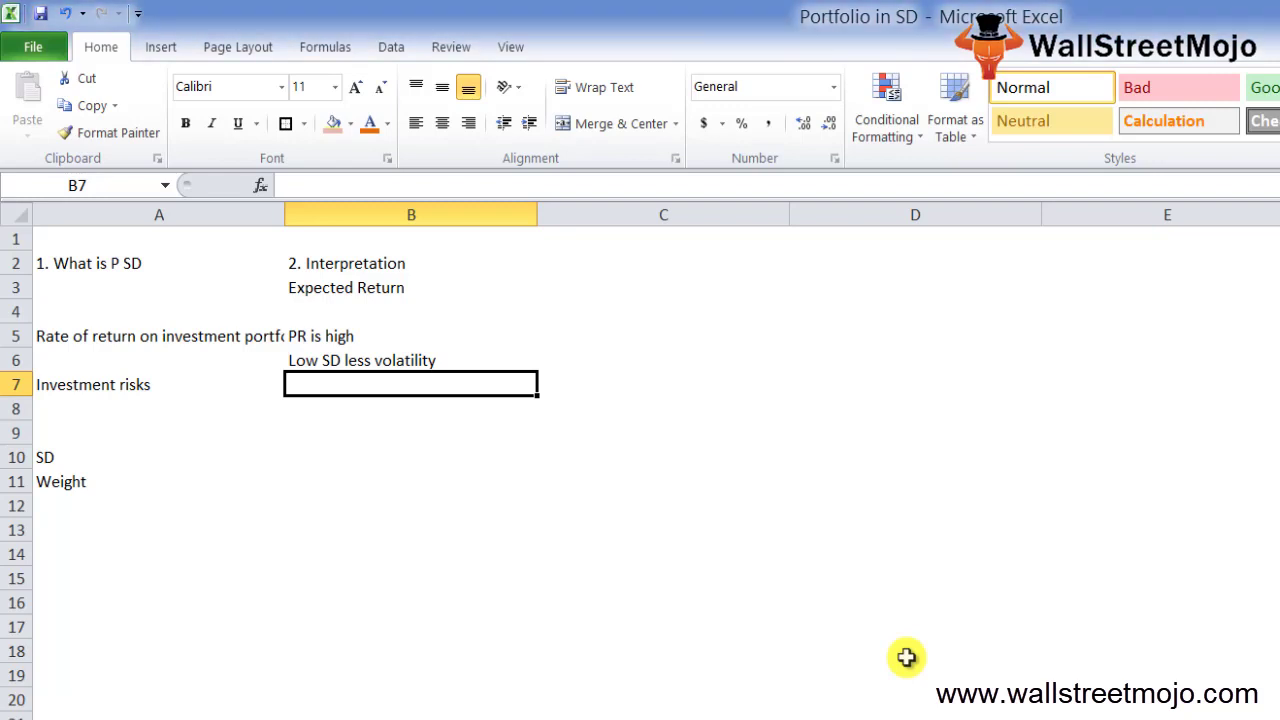
Start typing the '3. Example' heading in cell C2.
key(Down)
key(Down)
key(Right)
key(Up)
key(Up)
key(Up)
key(Up)
key(Up)
key(Up)
key(Up)
text(3. Ex)
text(em)
key(BackSpace)
key(BackSpace)
Finish the '3. Example' heading and enter the investor's name in C4.
text(ample)
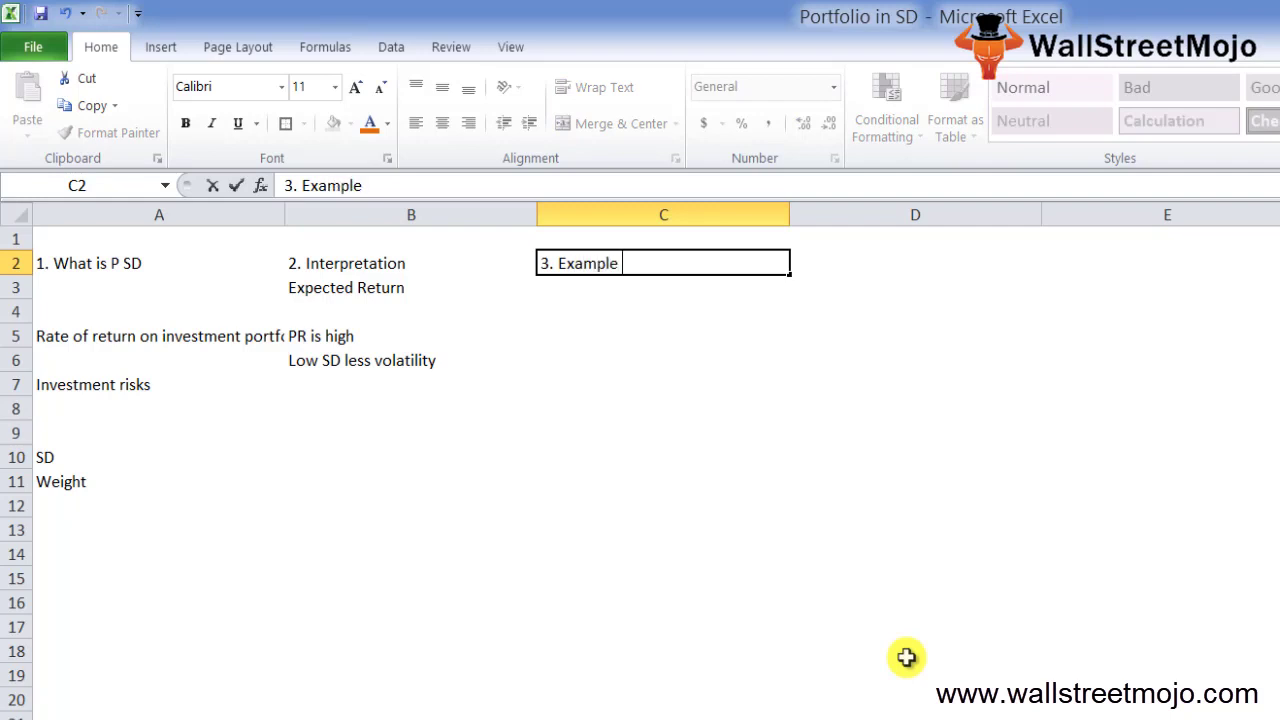
key(Return)
key(Down)
key(Down)
key(Up)
text(John)
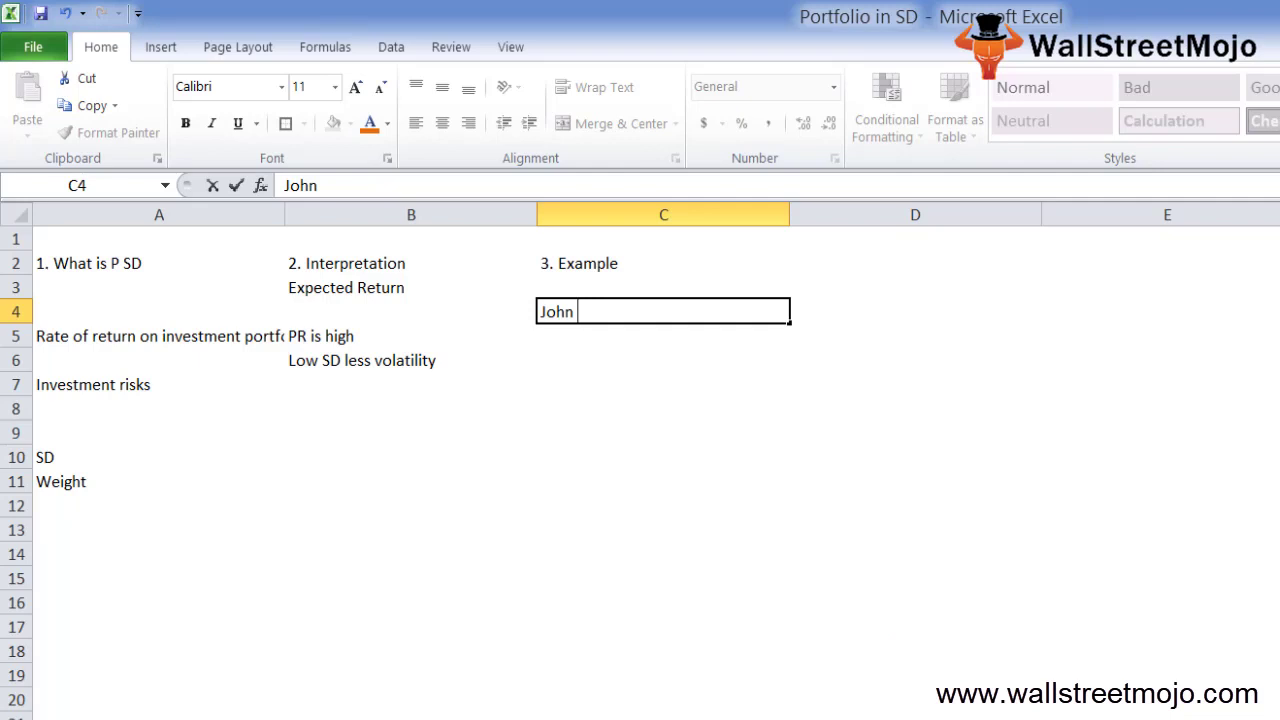
key(Return)
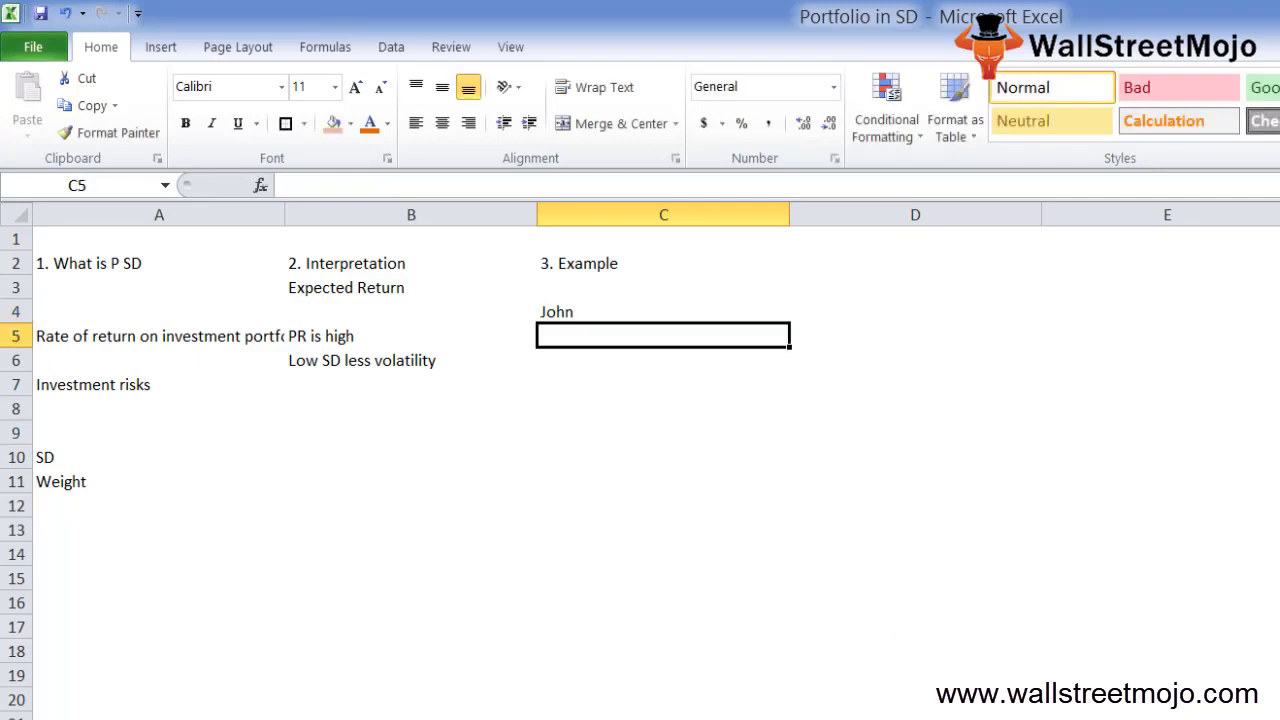
Add the label 'Average return for last 3 years' in C7.
key(Down)
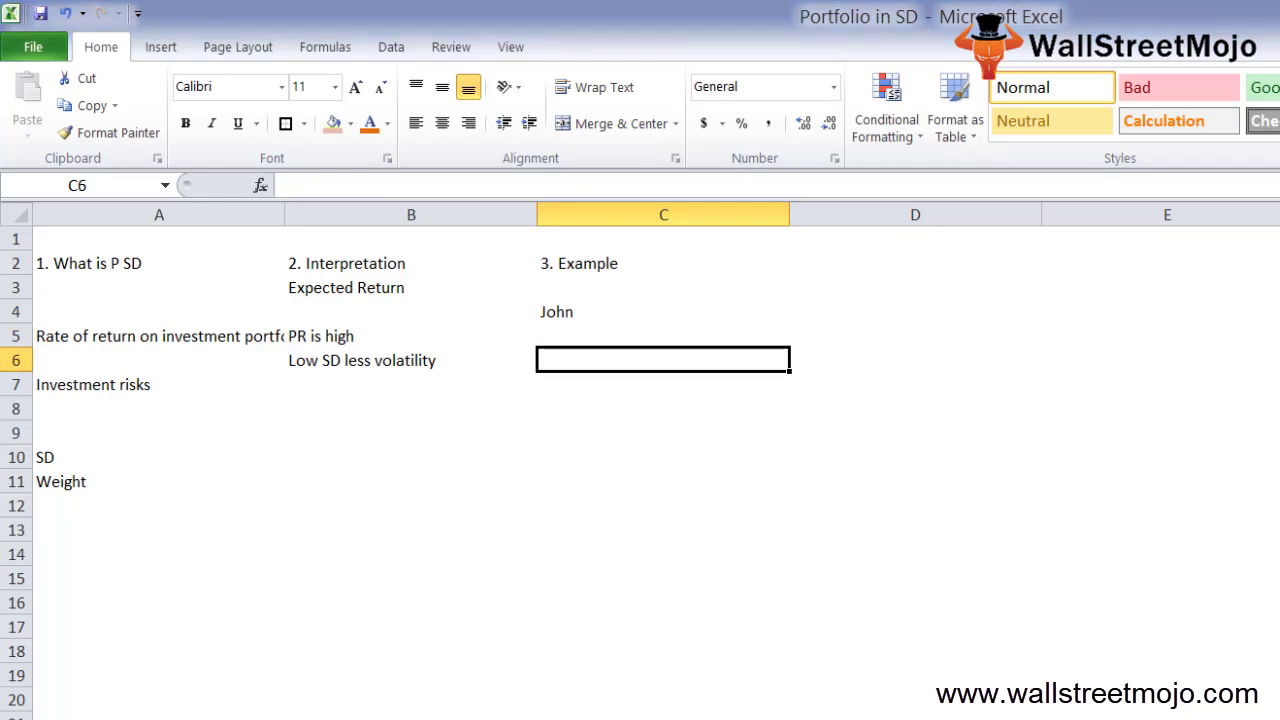
text(Parti)
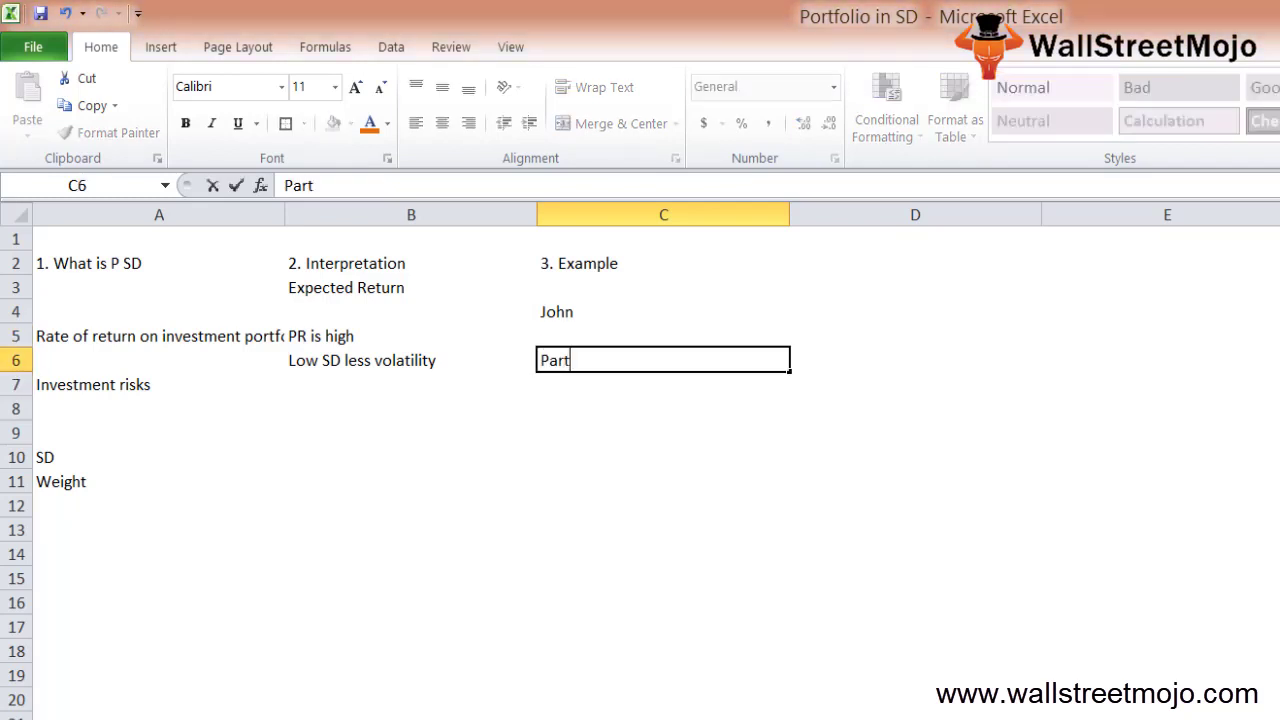
key(BackSpace)
key(BackSpace)
key(BackSpace)
key(BackSpace)
key(BackSpace)
key(Return)
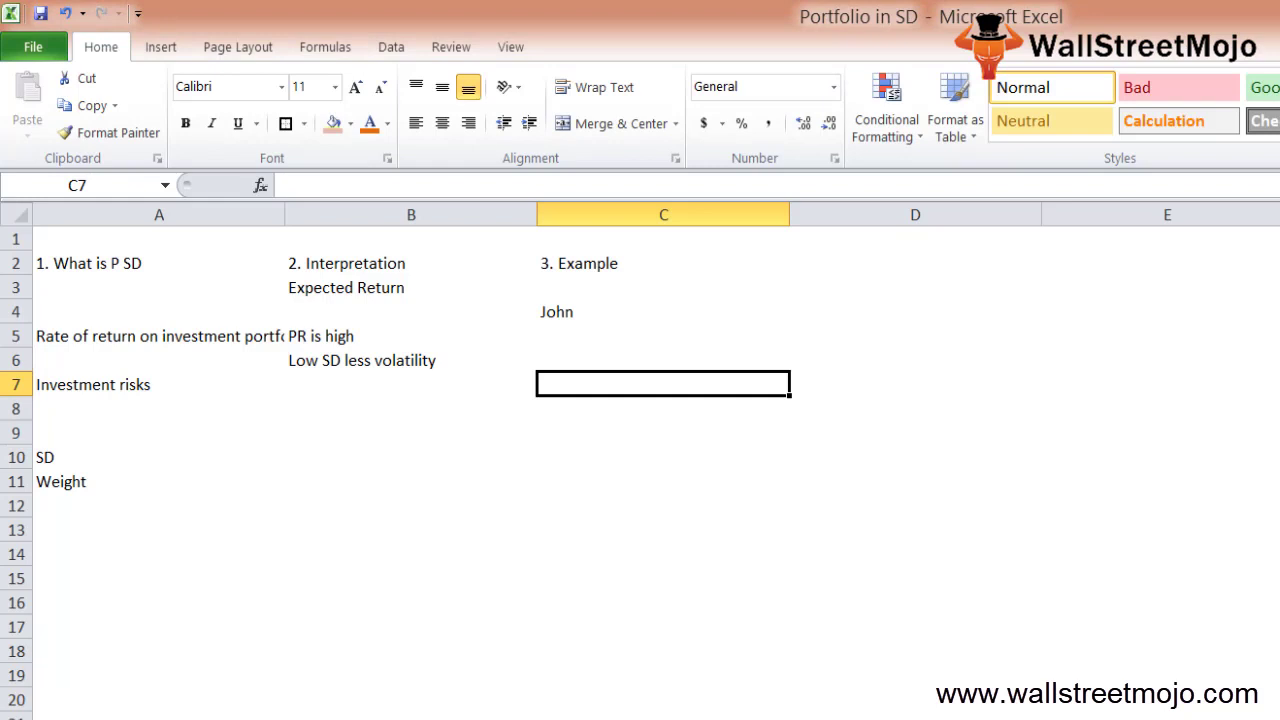
text(Aver)
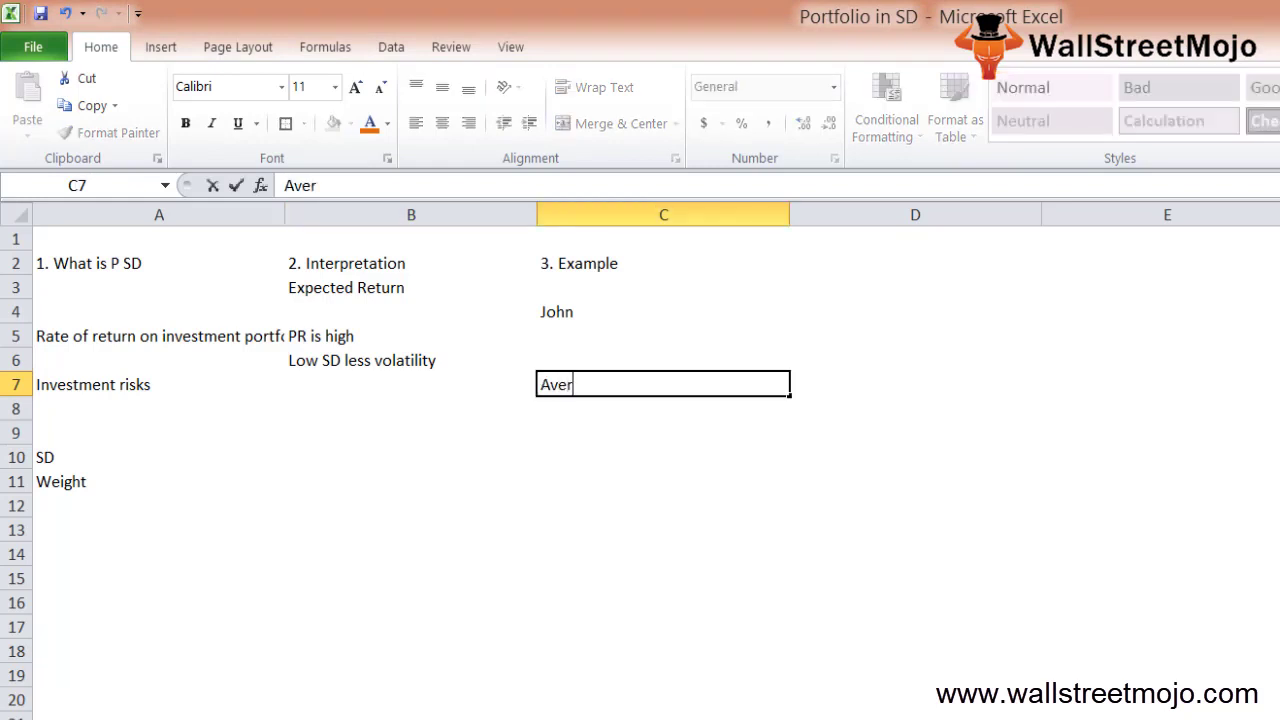
text(age return for)
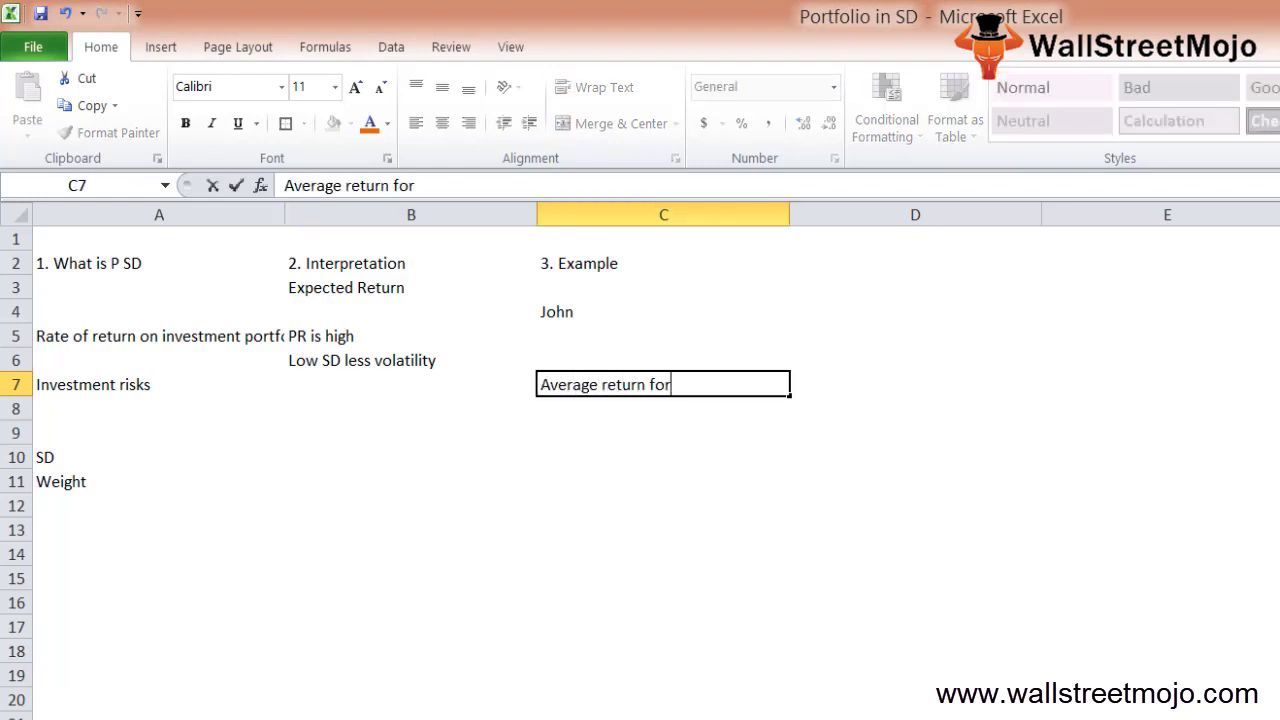
text( last 3 years)
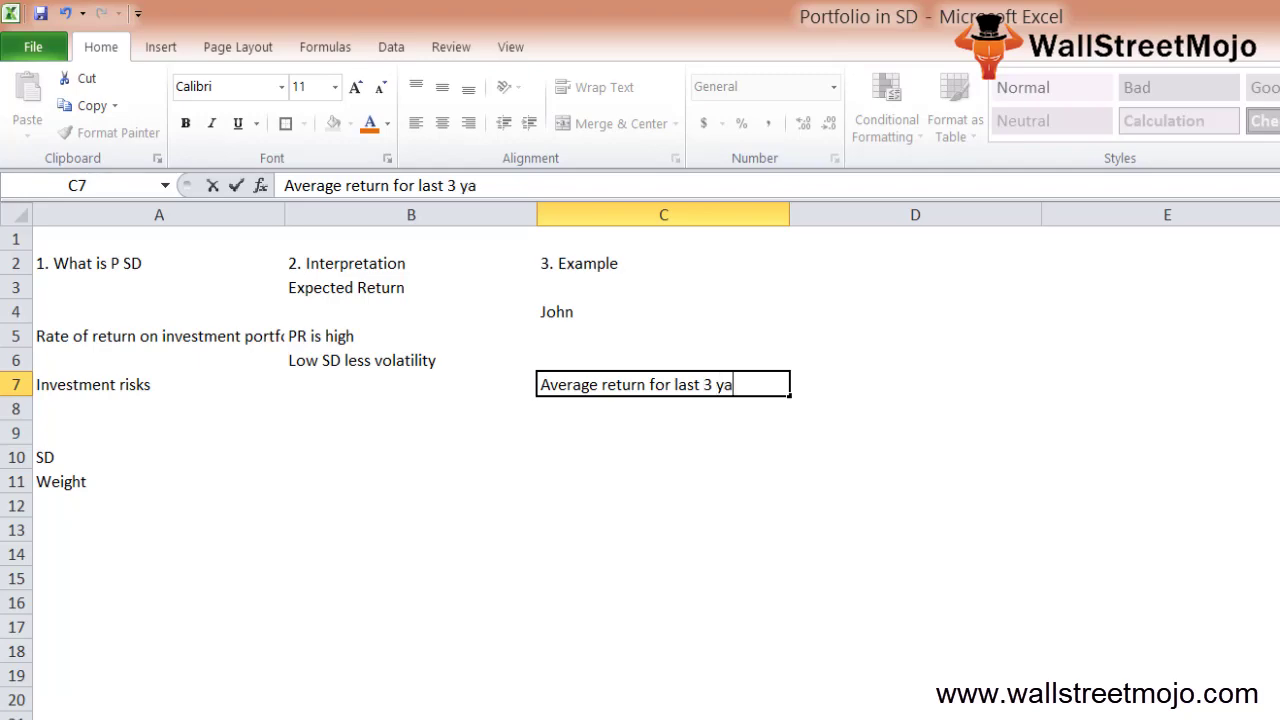
click(915, 360)
Add Fund A and Fund B headers in D6:E6 and fill 12% into D7:E7.
text(Fund A)
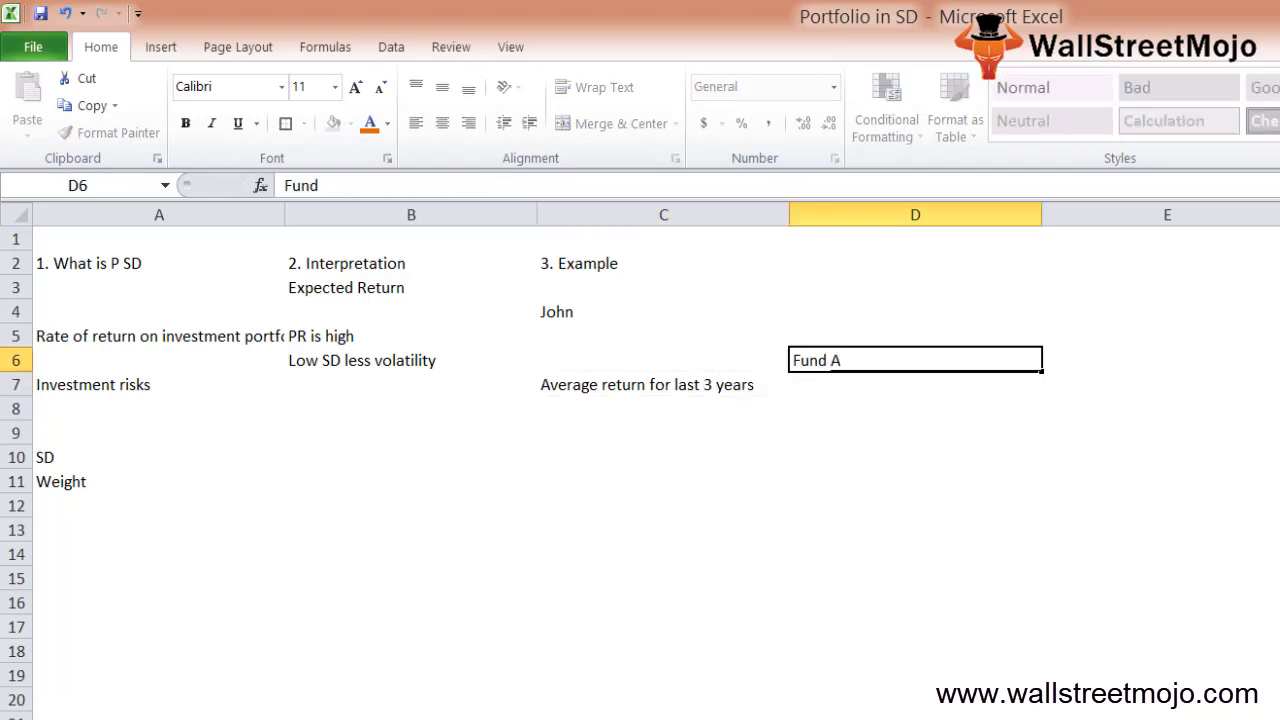
key(Tab)
text(Fund B)
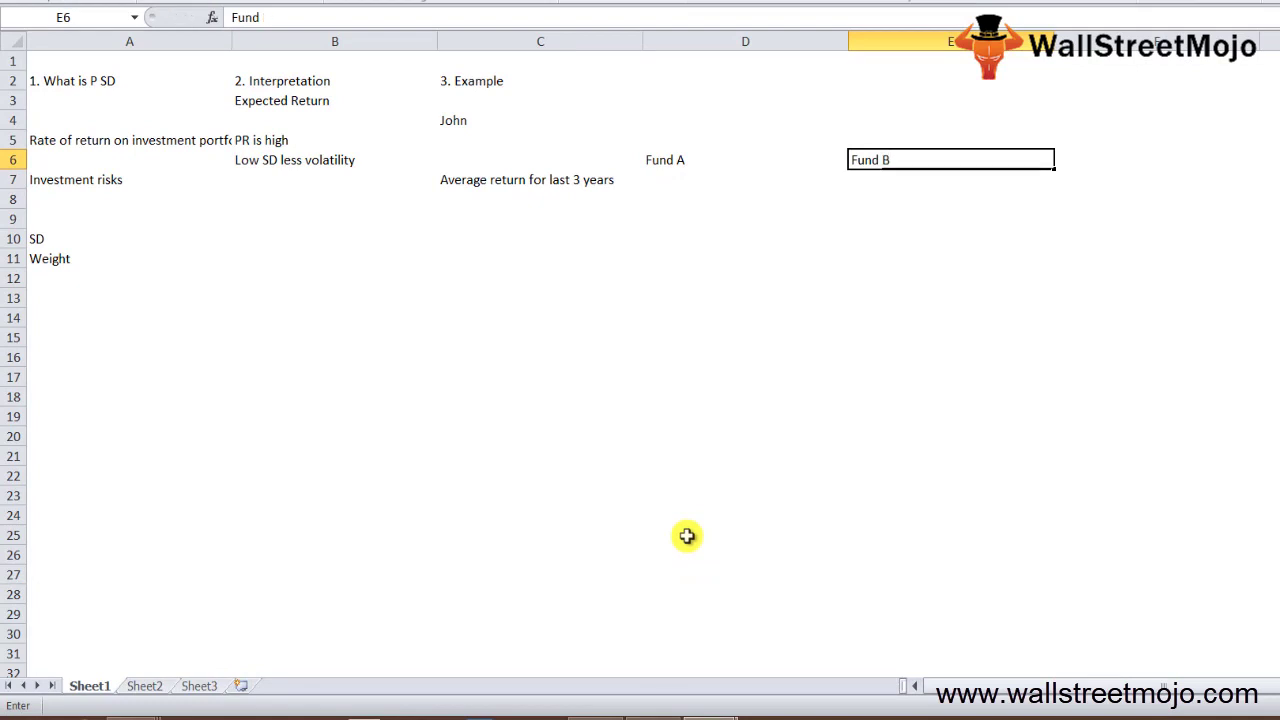
key(Return)
key(Left)
key(Down)
key(Up)
text(12%)
key(ctrl+Return)
key(shift+Right)
key(ctrl+r)
Label row 8 'SD' with values 8 for Fund A and 14 for Fund B.
key(Down)
key(Left)
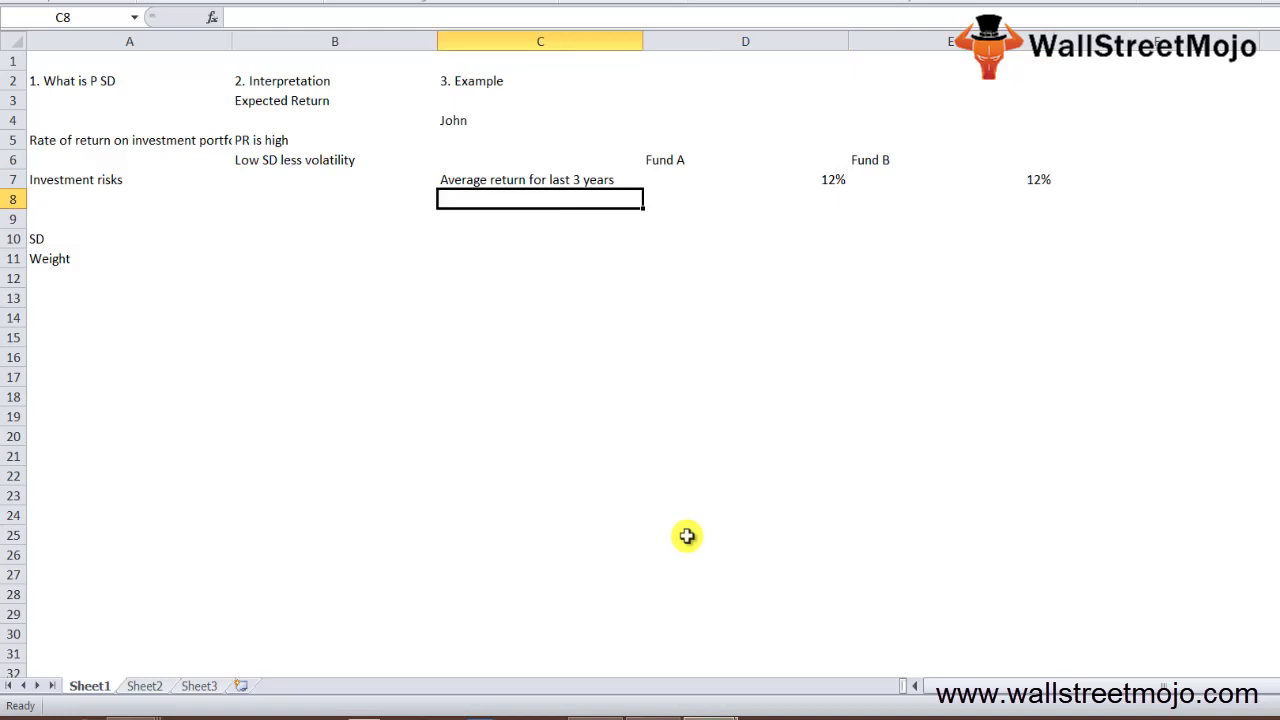
text(SD)
key(Return)
key(Up)
key(Right)
text(8)
key(ctrl+Return)
key(Right)
text(14)
key(Return)
key(Up)
key(Left)
key(Left)
key(Down)
key(Down)
key(Down)
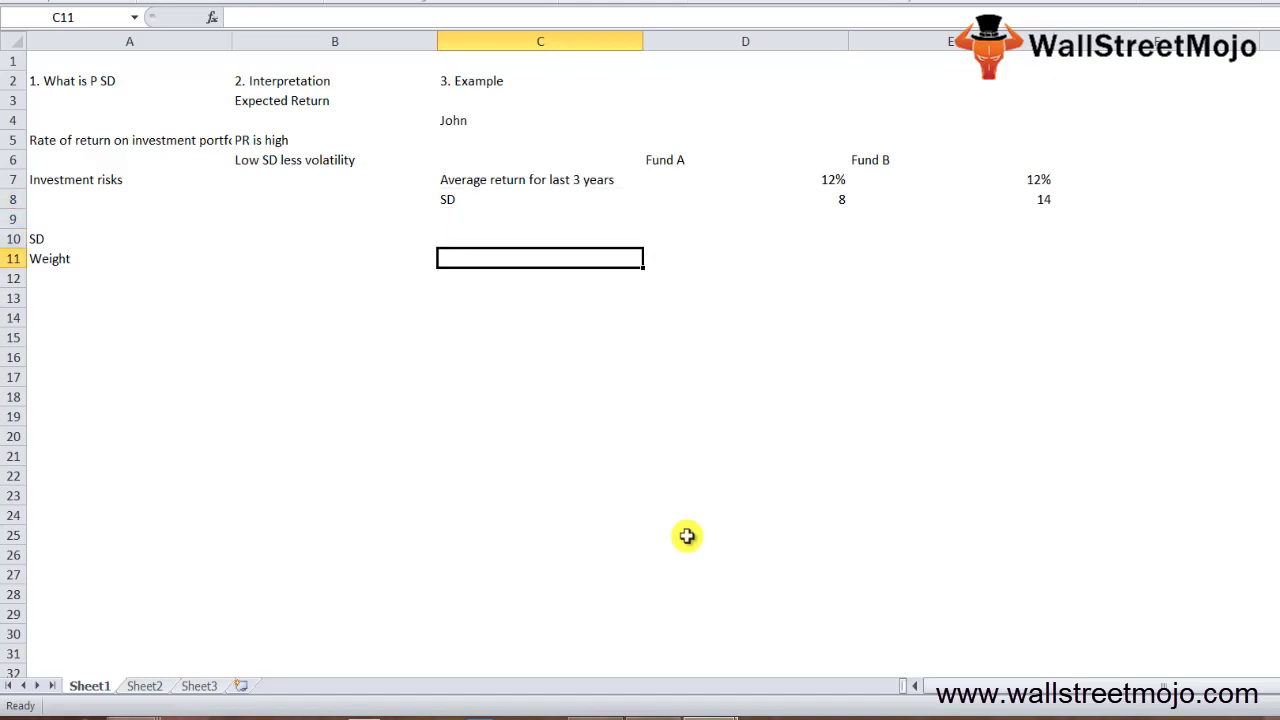
key(Down)
key(Down)
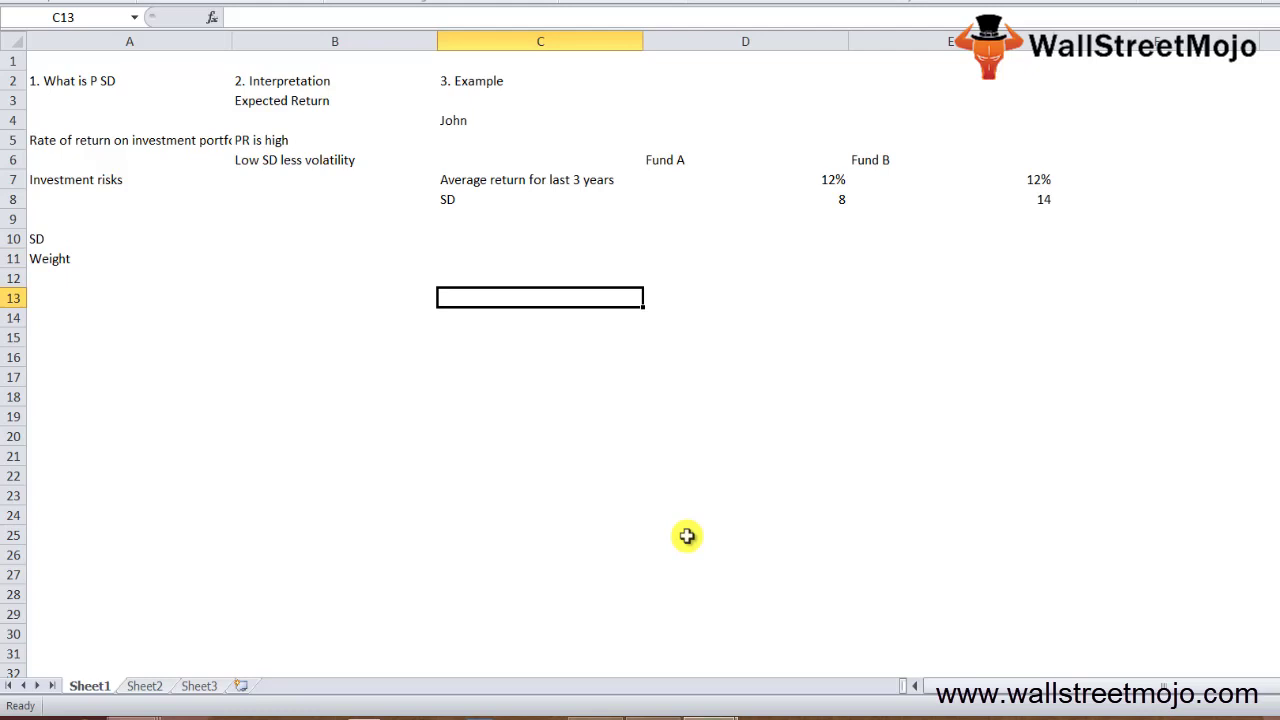
Add the label 'Average rate of return' in C13 with 12% in D13.
text(Avera)
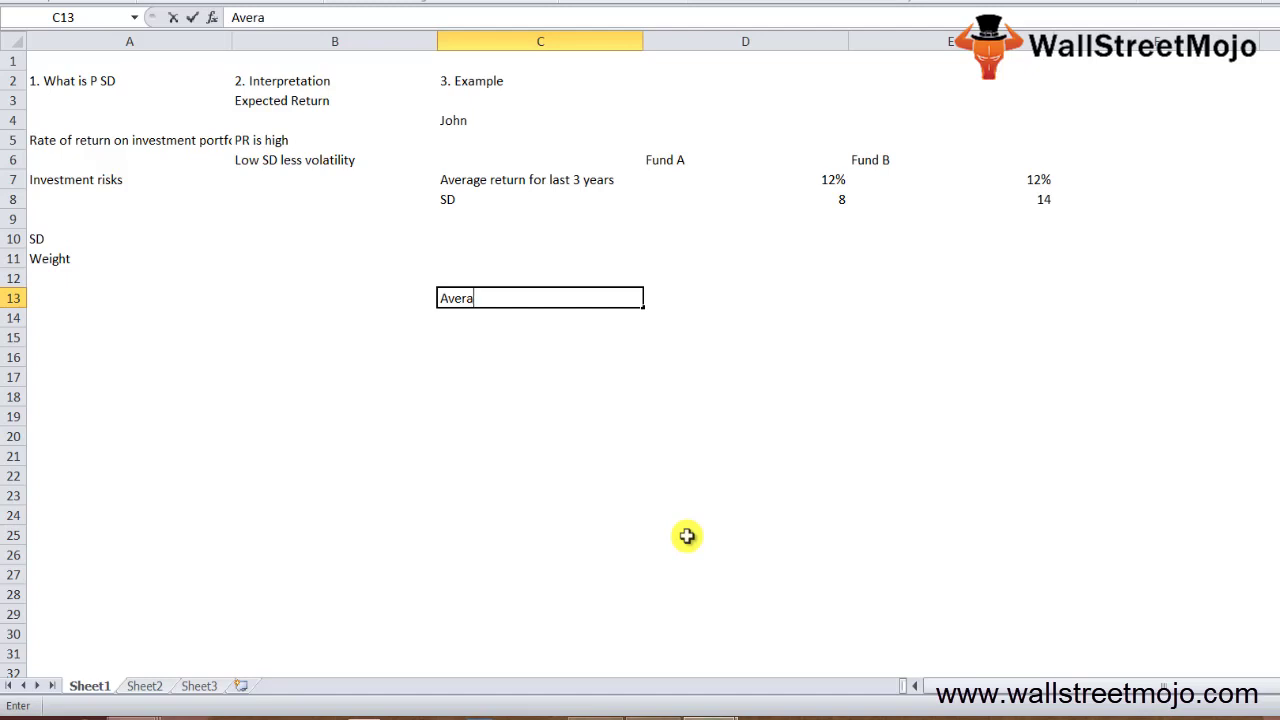
text(ge rate of tre)
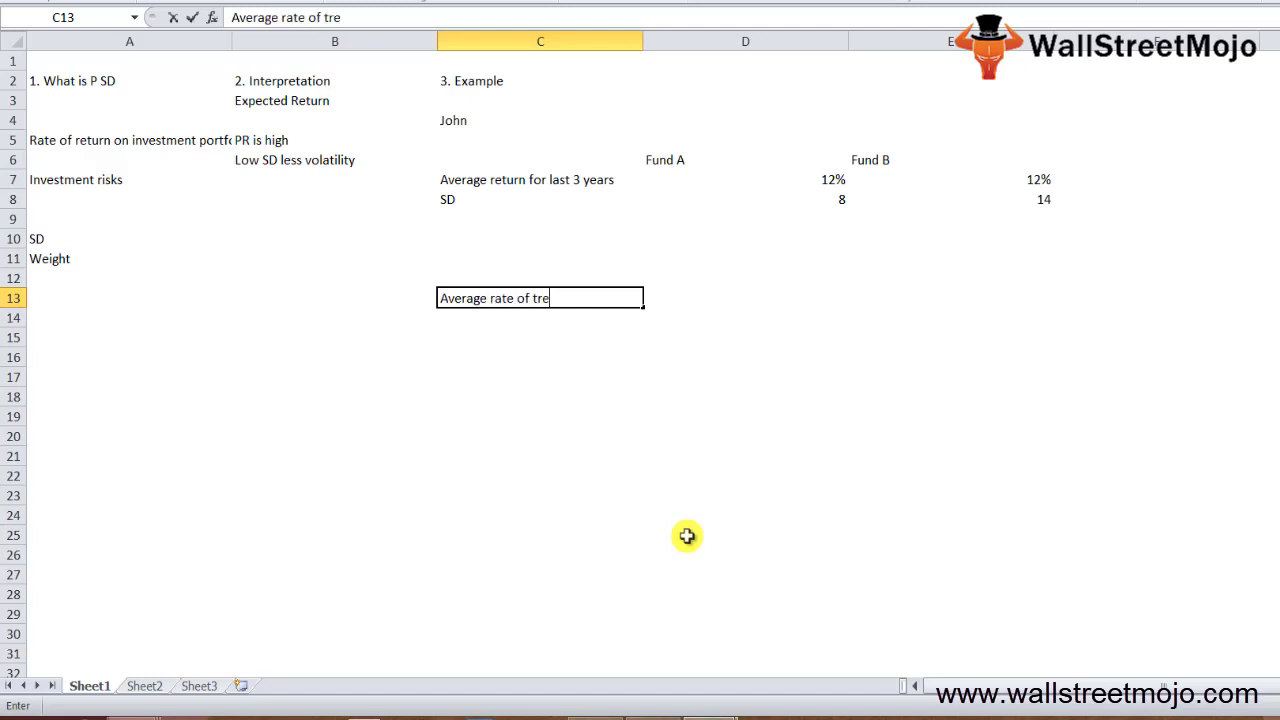
text(urn)
key(Return)
key(Up)
key(Right)
text(12$)
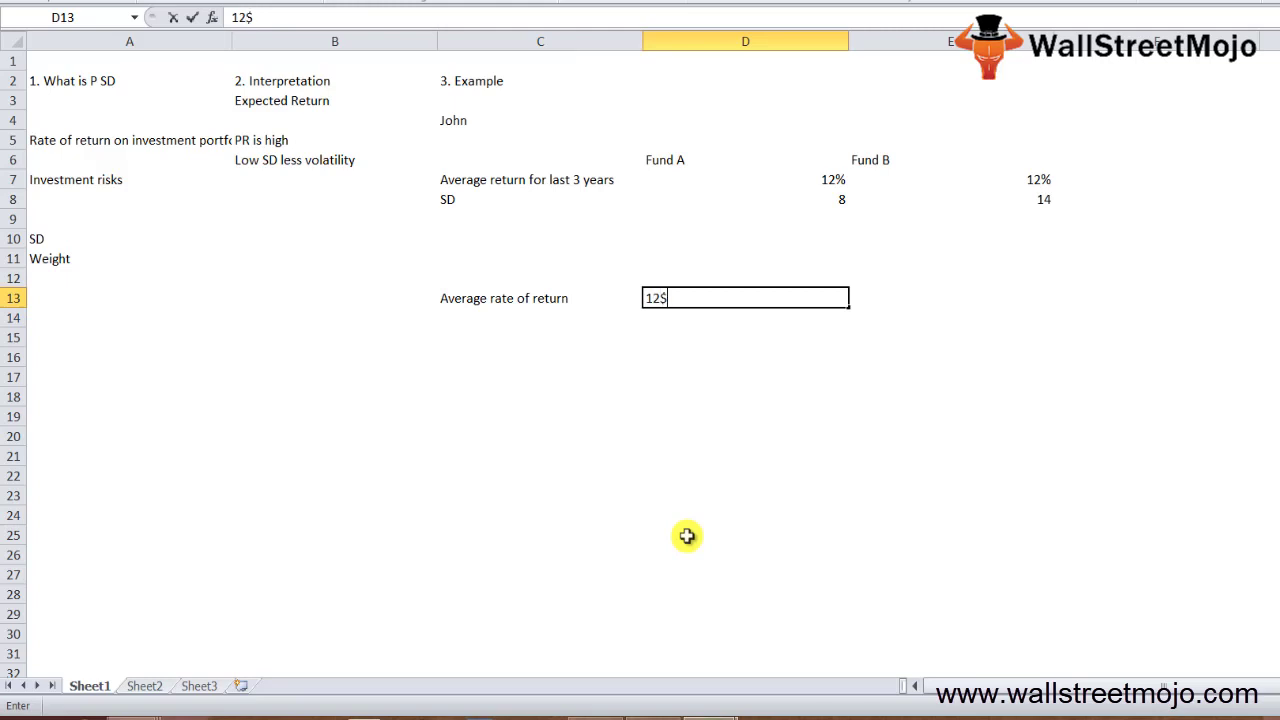
key(Return)
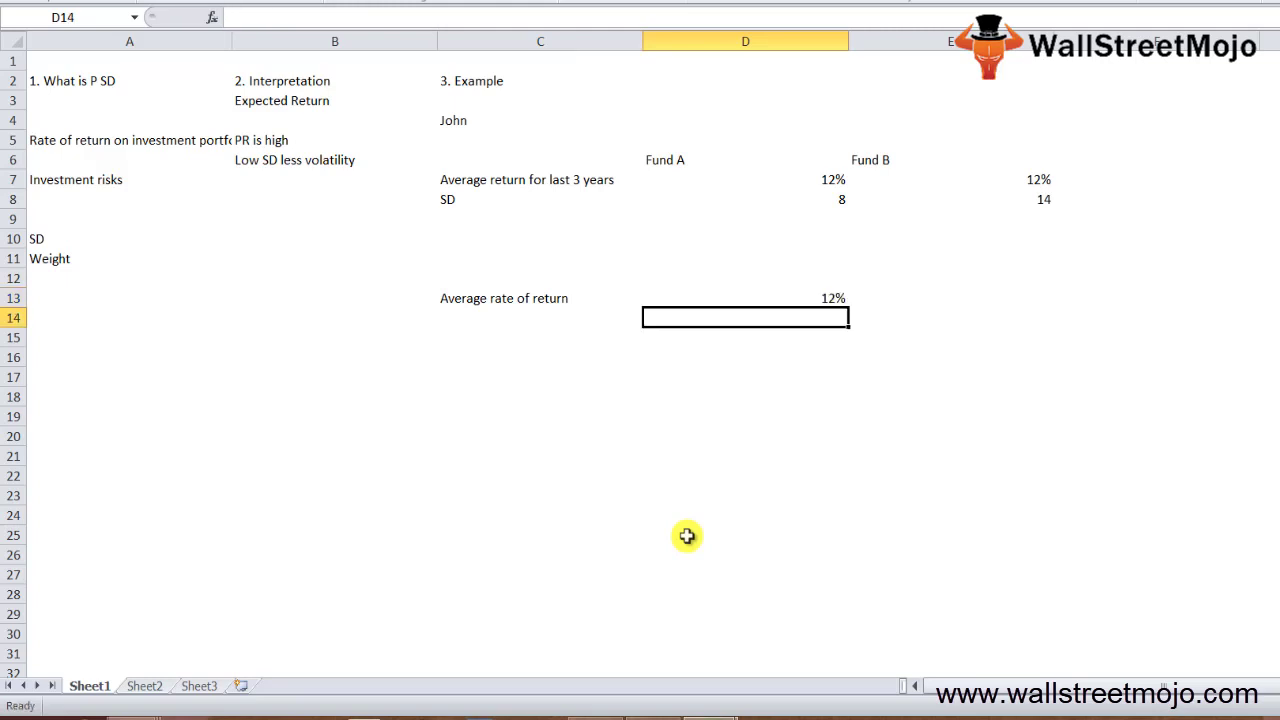
Enter an SD of 8 in D15 with the label 'SD' in C15.
key(Down)
text(8)
key(Return)
key(Up)
key(Left)
text(SD)
key(Return)
key(Up)
key(Right)
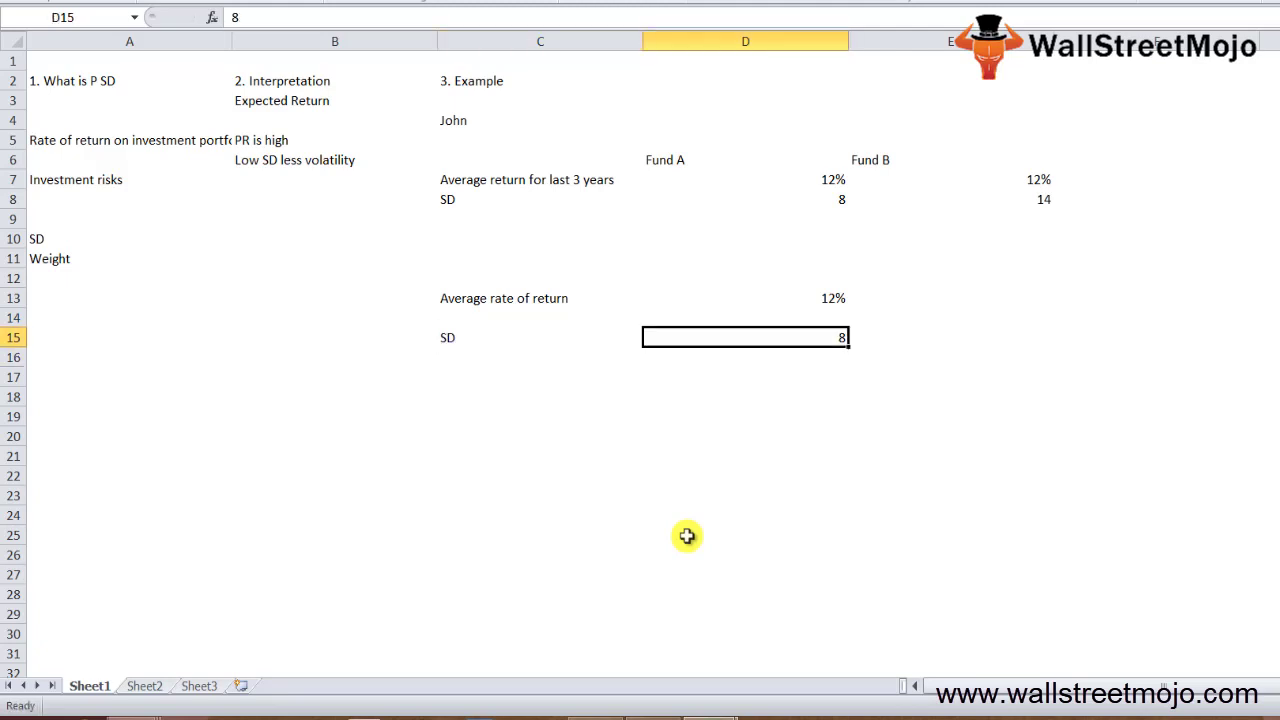
Enter the range '4 to 20' in D16 below the SD.
key(Down)
key(Left)
key(Right)
text(4 ti 20)
key(BackSpace)
key(BackSpace)
key(BackSpace)
key(BackSpace)
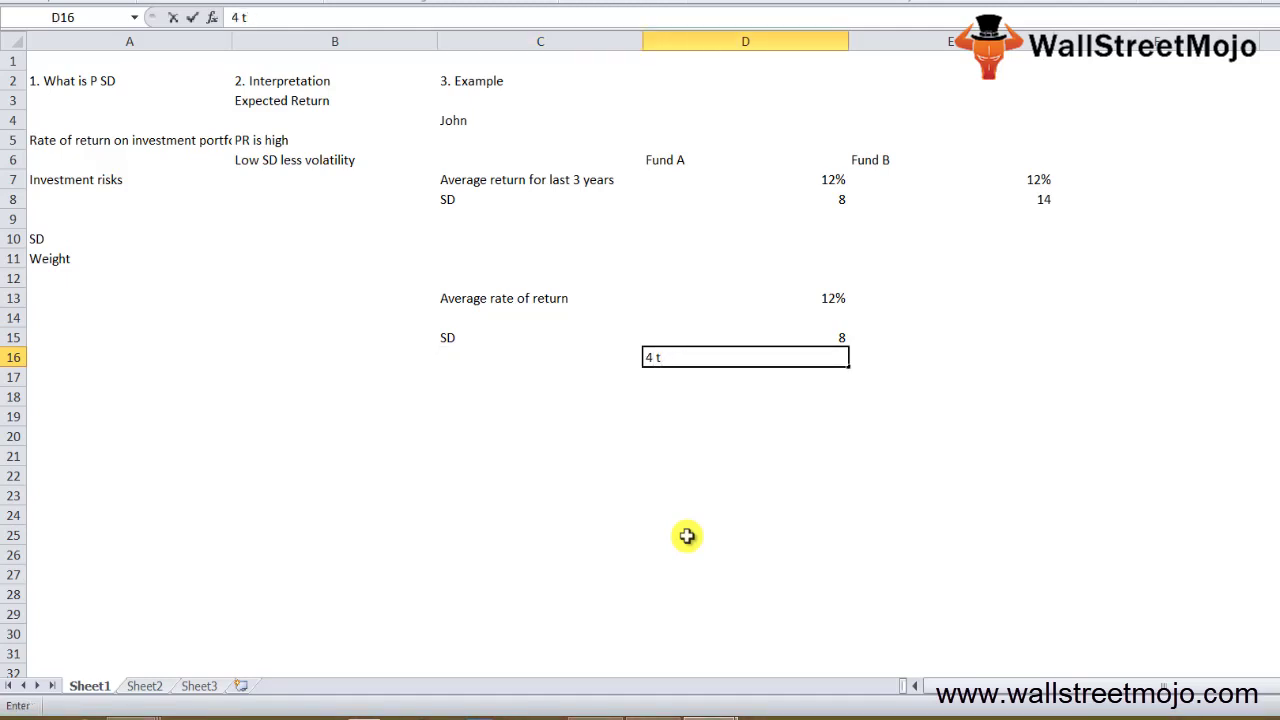
text(o 20)
key(Return)
key(Down)
key(Left)
key(Right)
key(Right)
key(Right)
key(Up)
key(Up)
key(Up)
key(Up)
key(Up)
key(Up)
key(Up)
Enter a test formula =E8-14 in E9, then clear it.
key(Left)
key(Up)
key(Up)
key(Up)
key(Up)
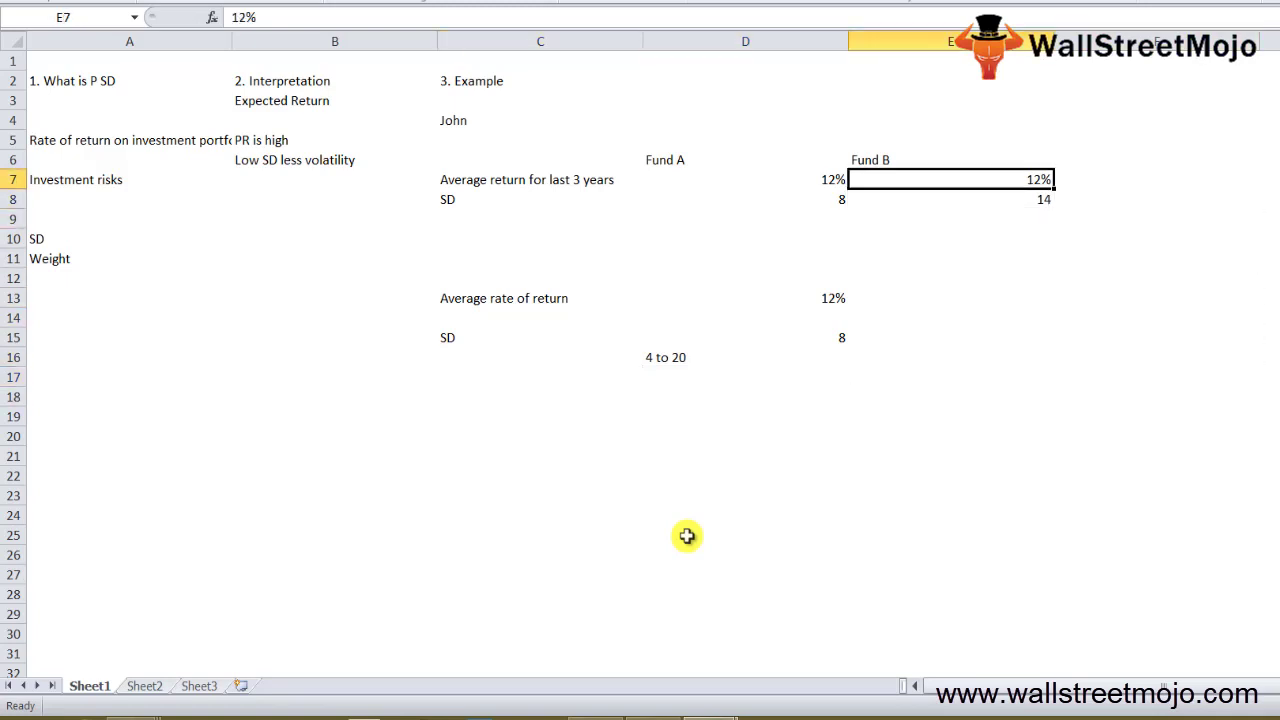
key(Down)
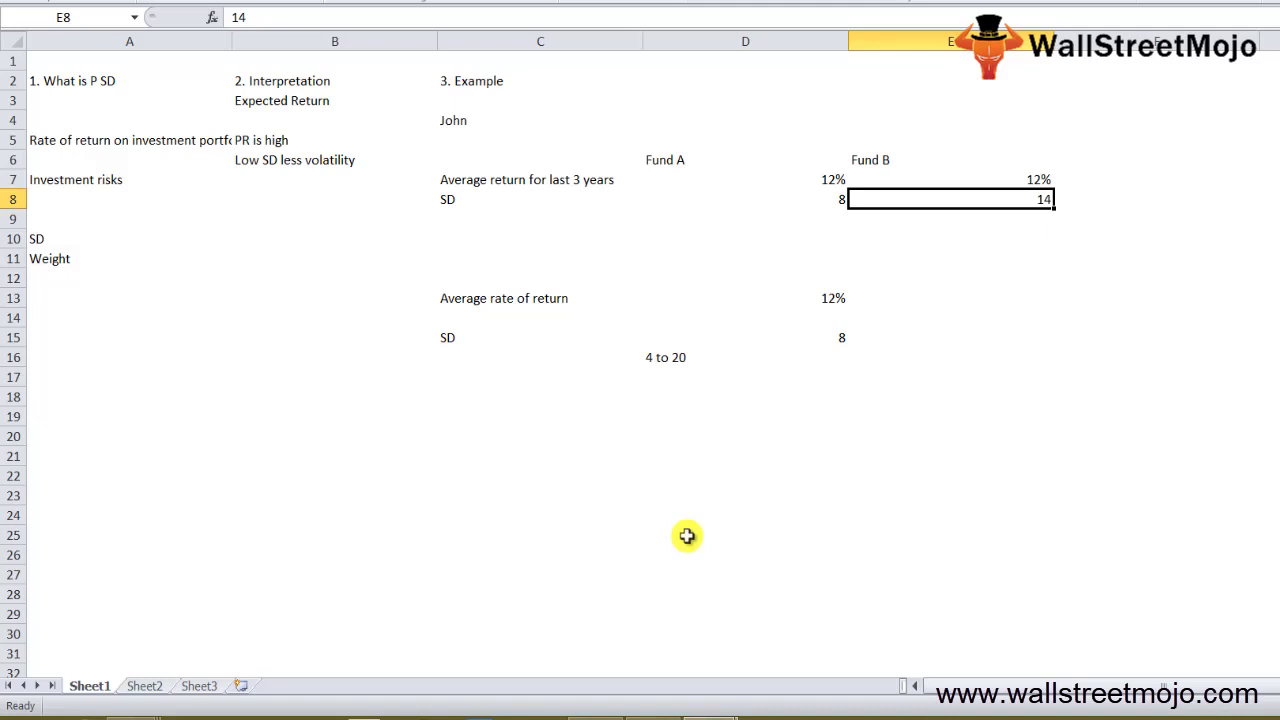
key(Down)
text(=E8-14)
key(ctrl+Return)
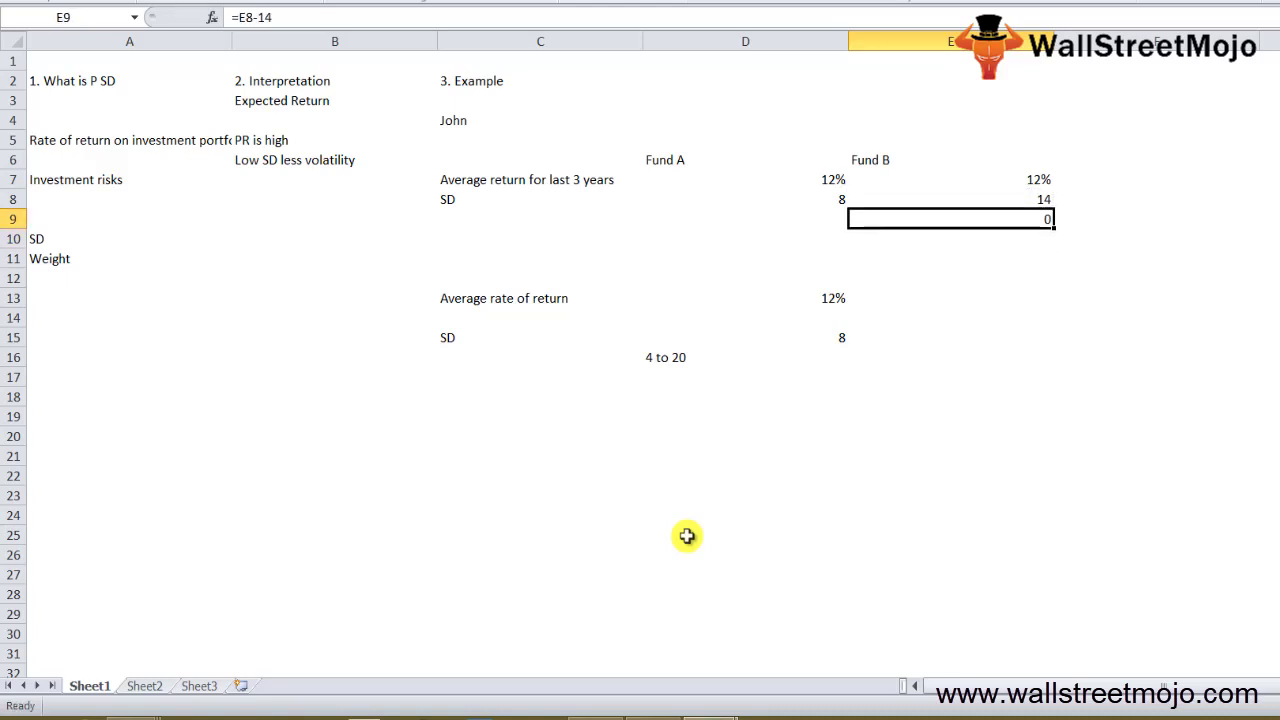
key(Delete)
Compare the Fund A and Fund B returns and SDs (8 versus 14) cell by cell.
key(Down)
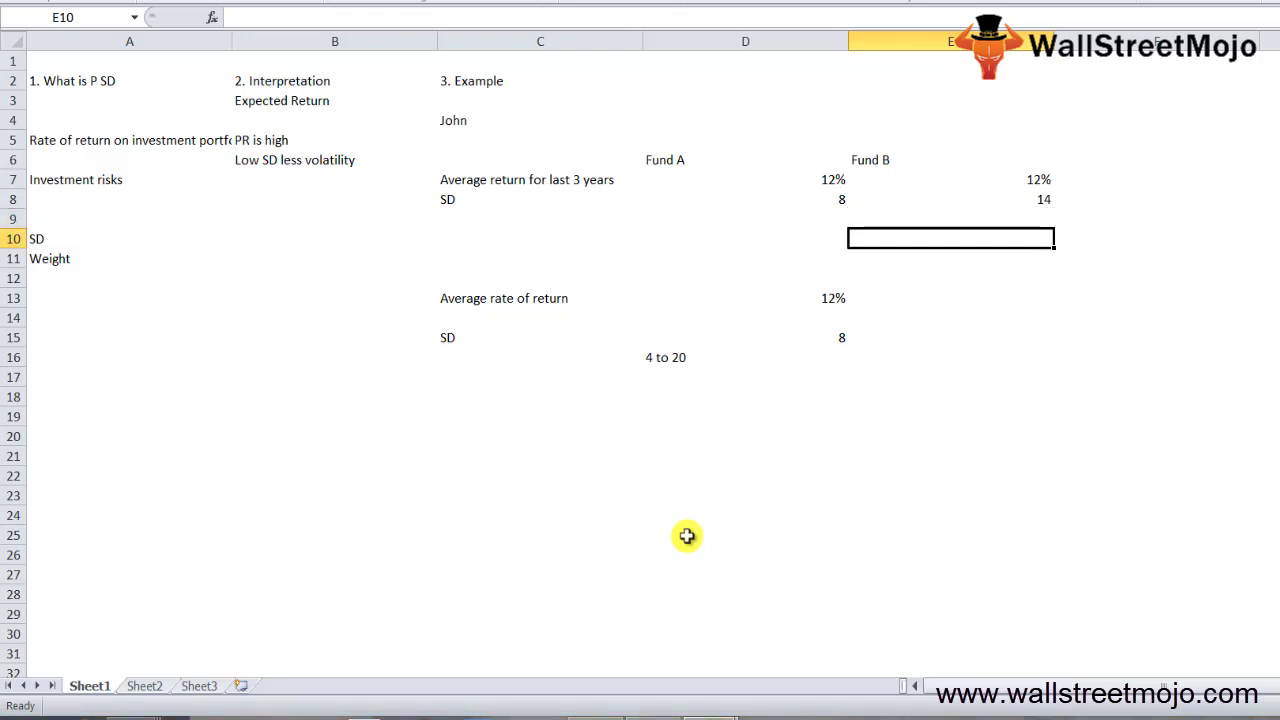
key(Down)
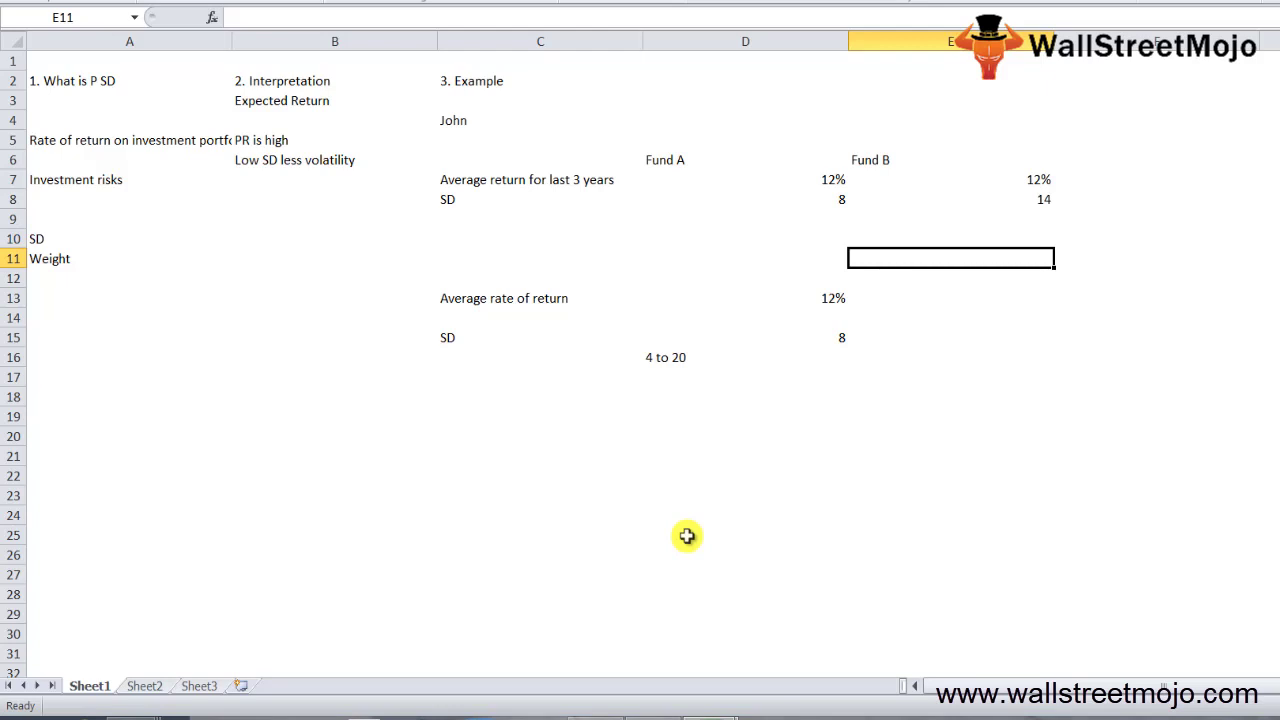
key(Left)
key(Up)
key(Up)
key(Up)
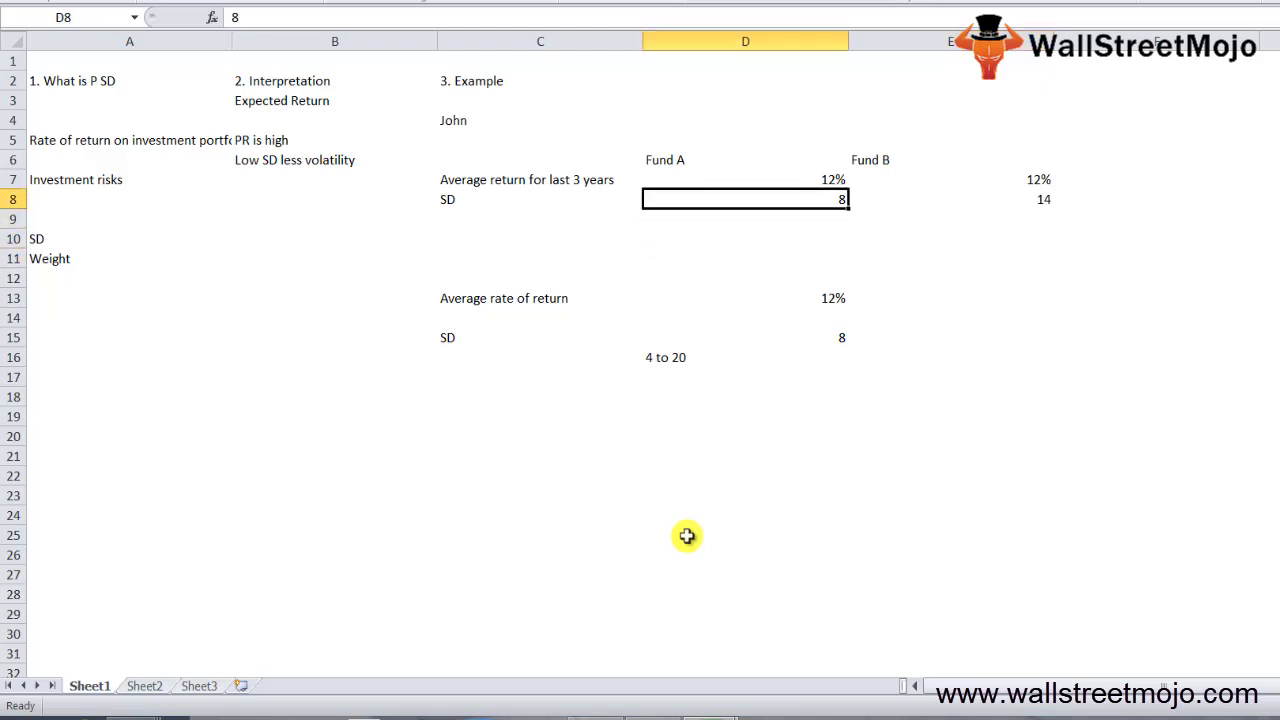
key(Right)
key(Up)
key(Up)
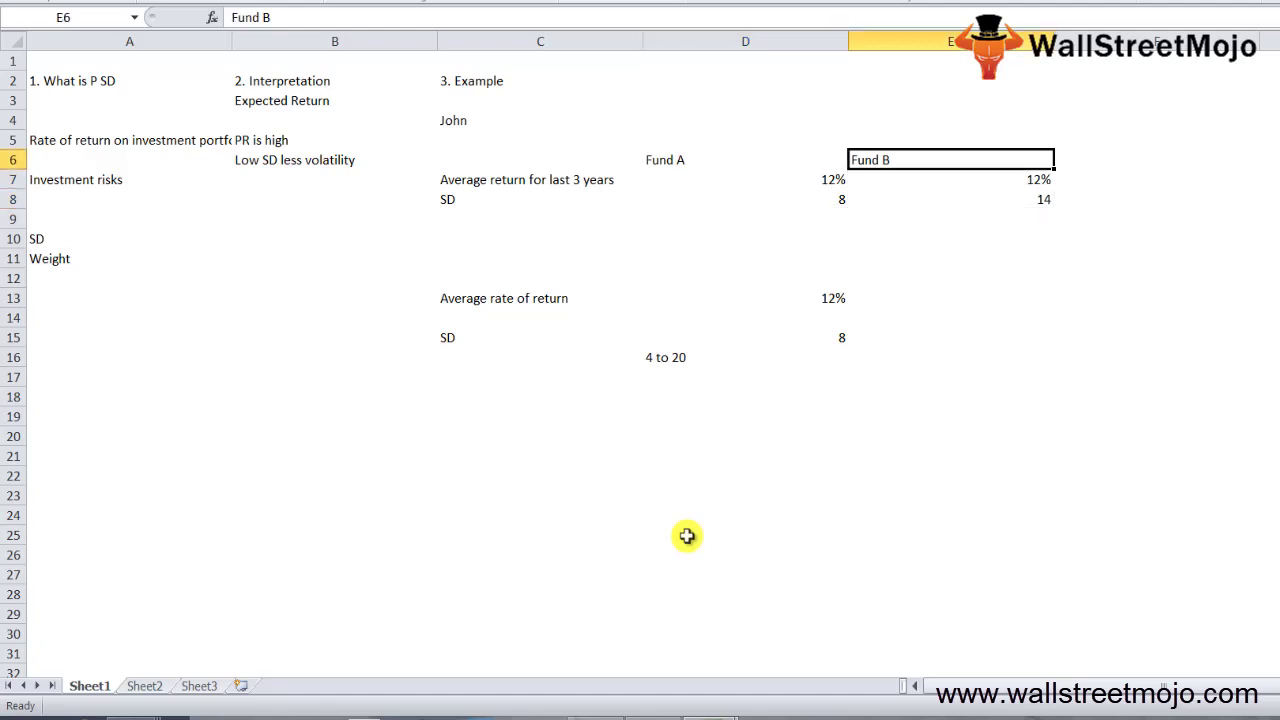
key(Left)
key(Down)
key(Right)
key(Down)
key(Left)
key(Right)
key(Left)
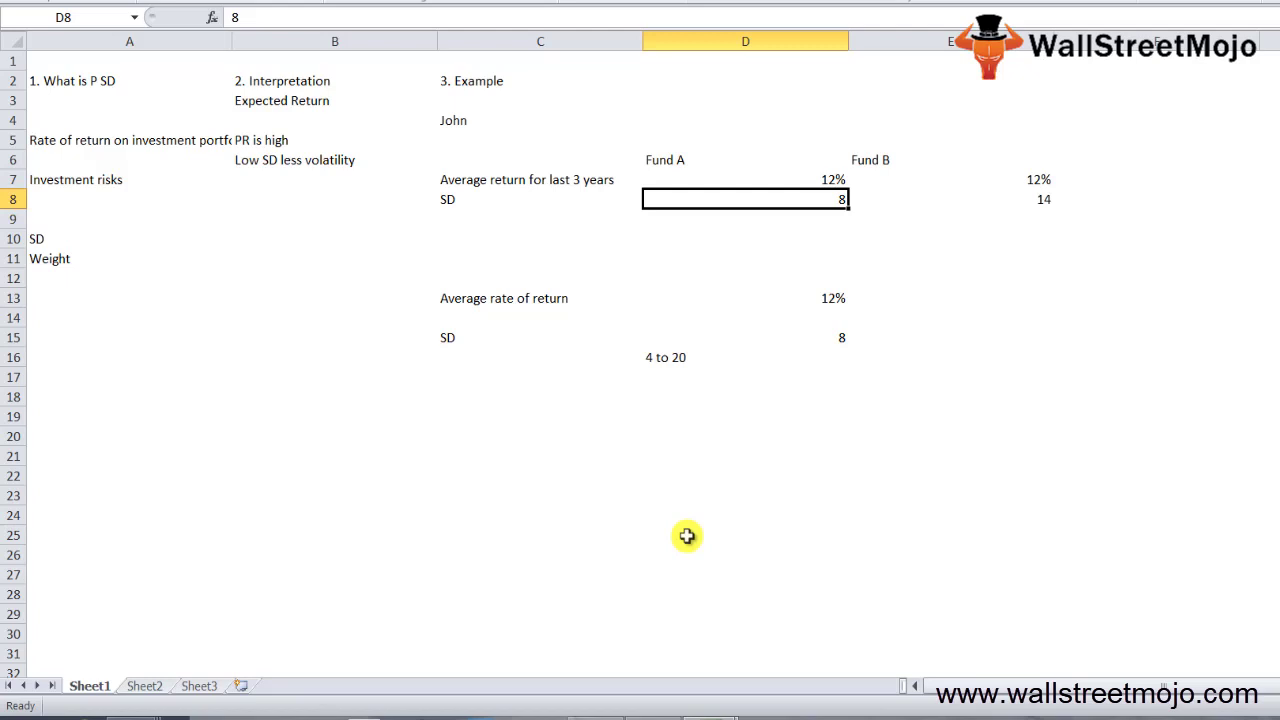
Type the heading '4. How to calculate PSD' in cell C20.
key(Left)
key(Up)
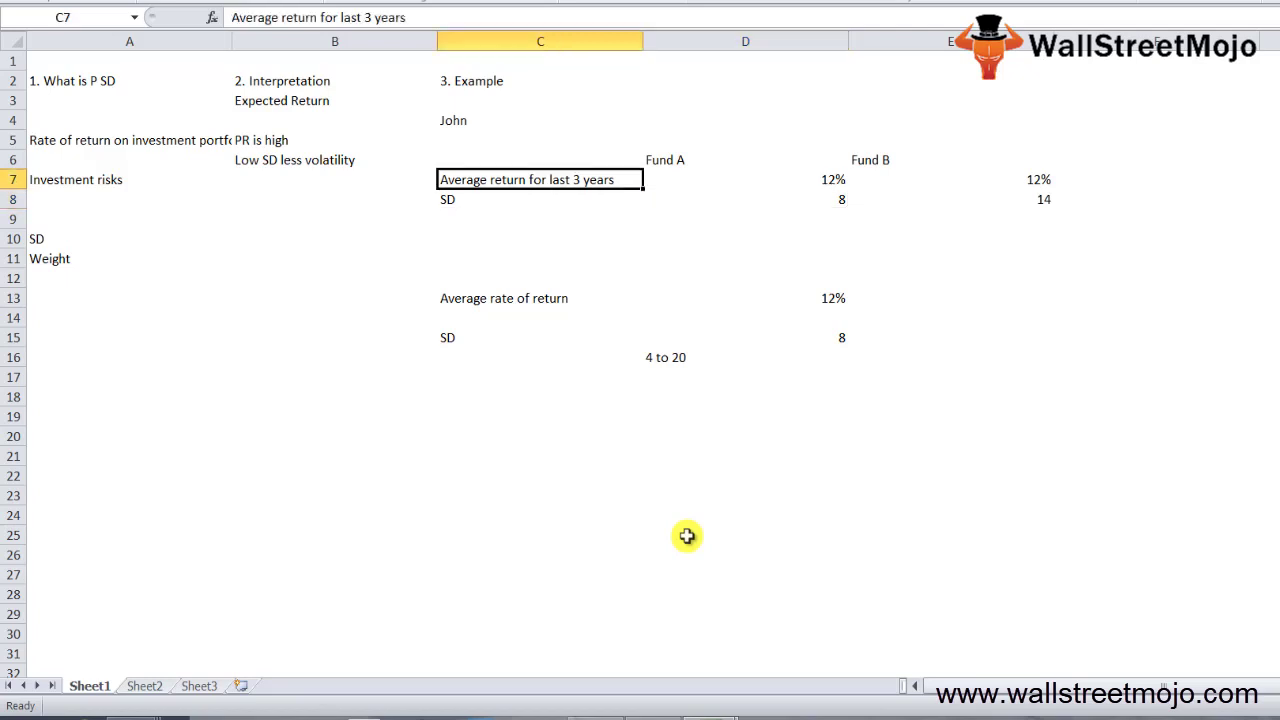
key(Down)
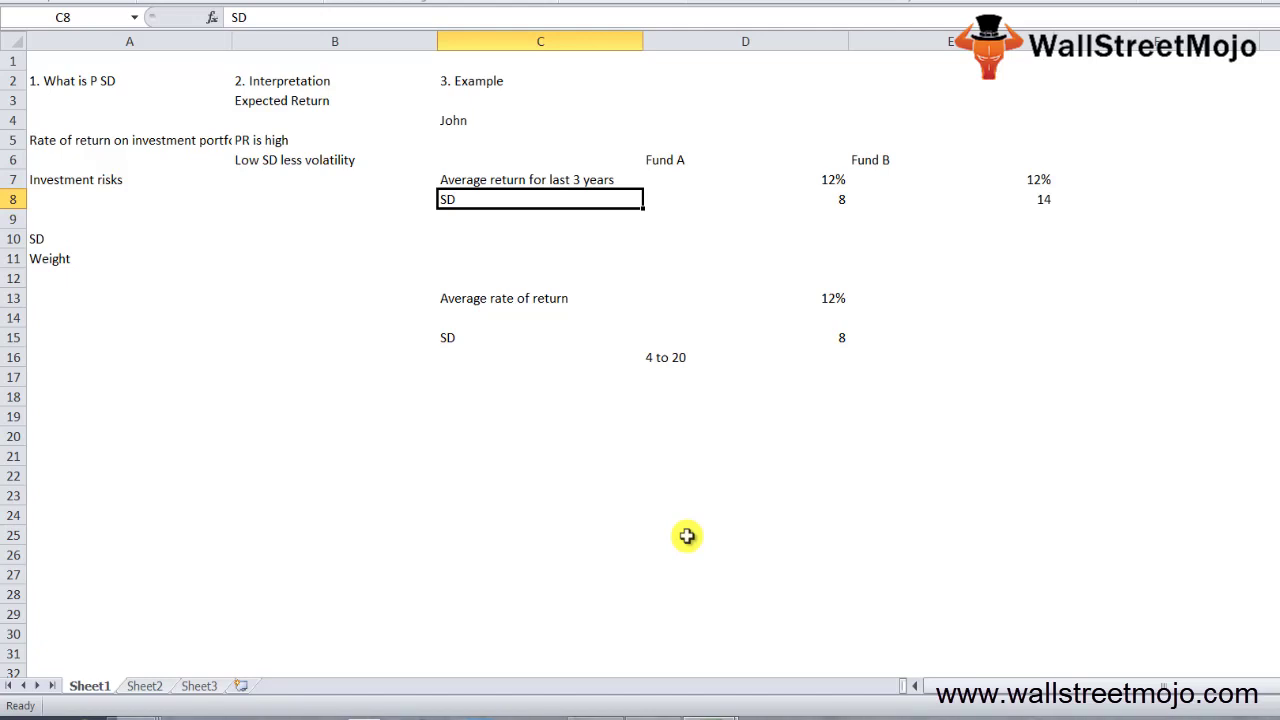
key(Down)
key(Down)
key(Down)
key(Down)
key(Down)
key(Down)
key(Down)
key(Down)
key(Down)
key(Down)
key(Down)
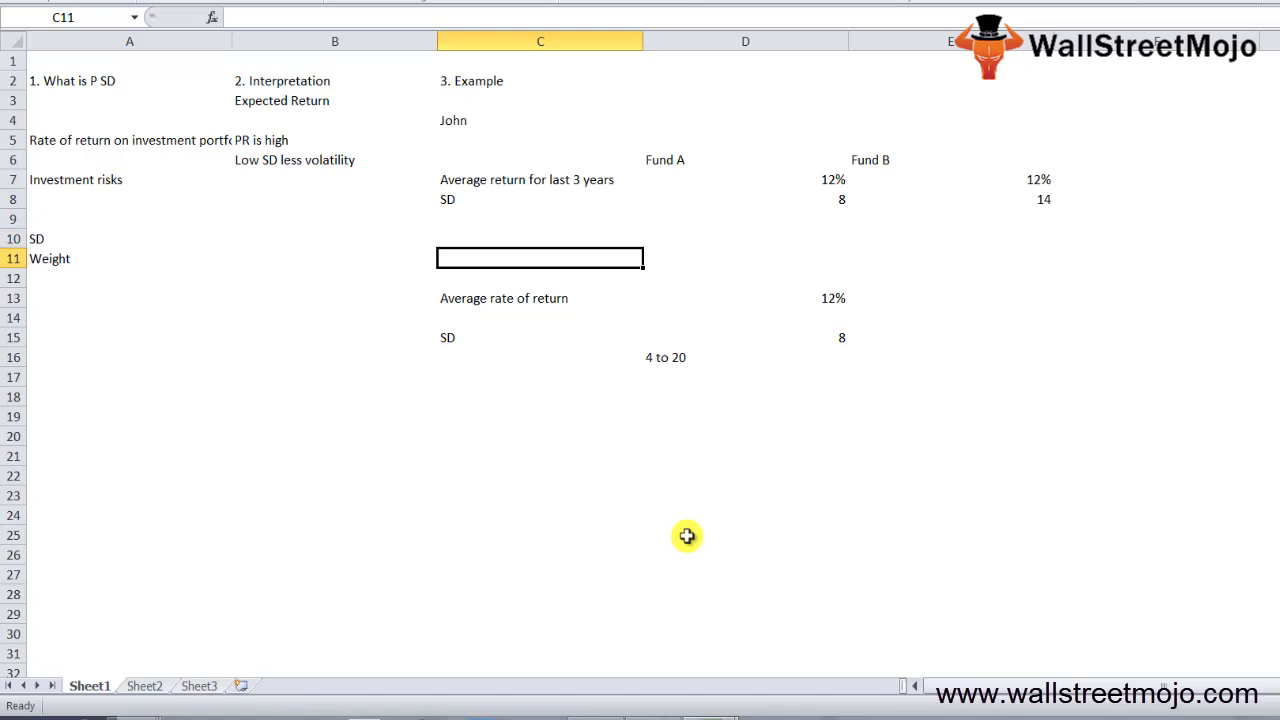
key(Down)
text(4. How to calculate PSD)
Confirm the '4. How to calculate PSD' heading in C20 and copy it into C33.
key(Return)
key(Up)
key(Down)
key(Down)
key(Page_Down)
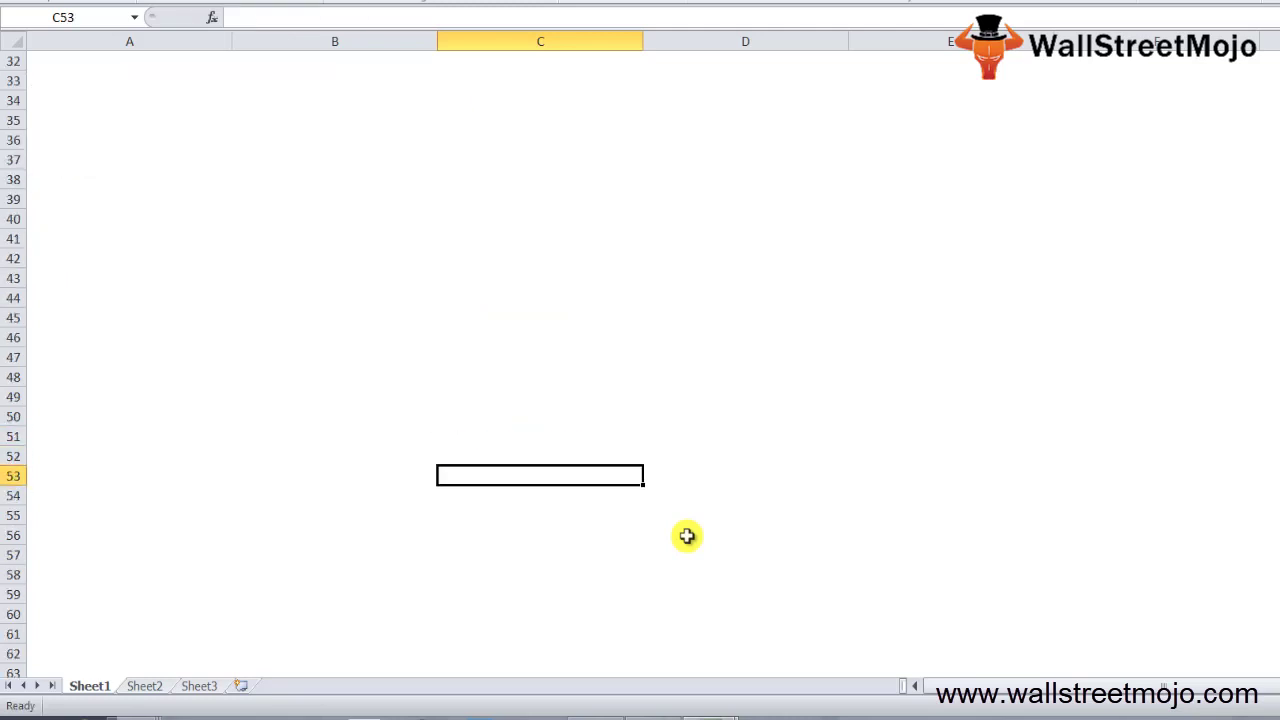
key(ctrl+c)
key(Up)
key(Up)
key(Up)
key(Up)
key(Up)
key(Up)
key(Up)
key(Up)
key(Up)
key(Up)
key(Up)
key(Up)
key(Up)
key(Up)
key(Up)
key(Up)
key(Up)
key(Up)
key(Up)
key(Up)
key(ctrl+v)
key(Down)
key(Down)
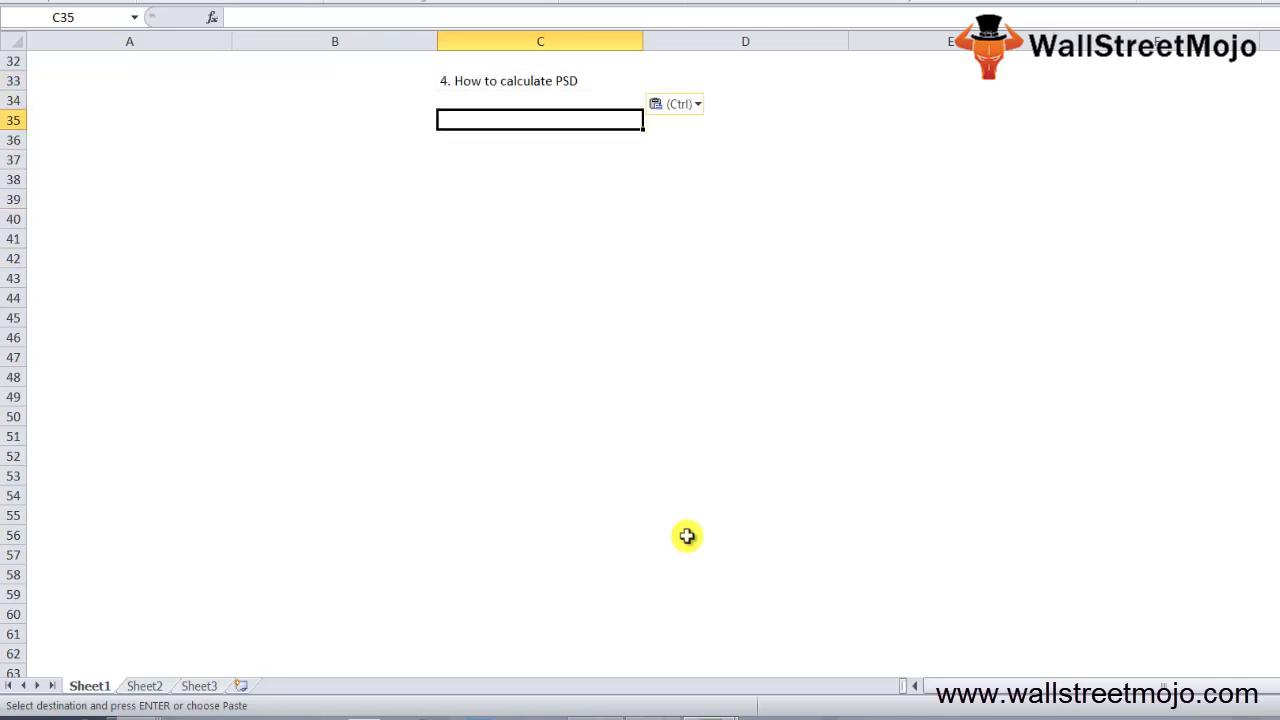
key(Down)
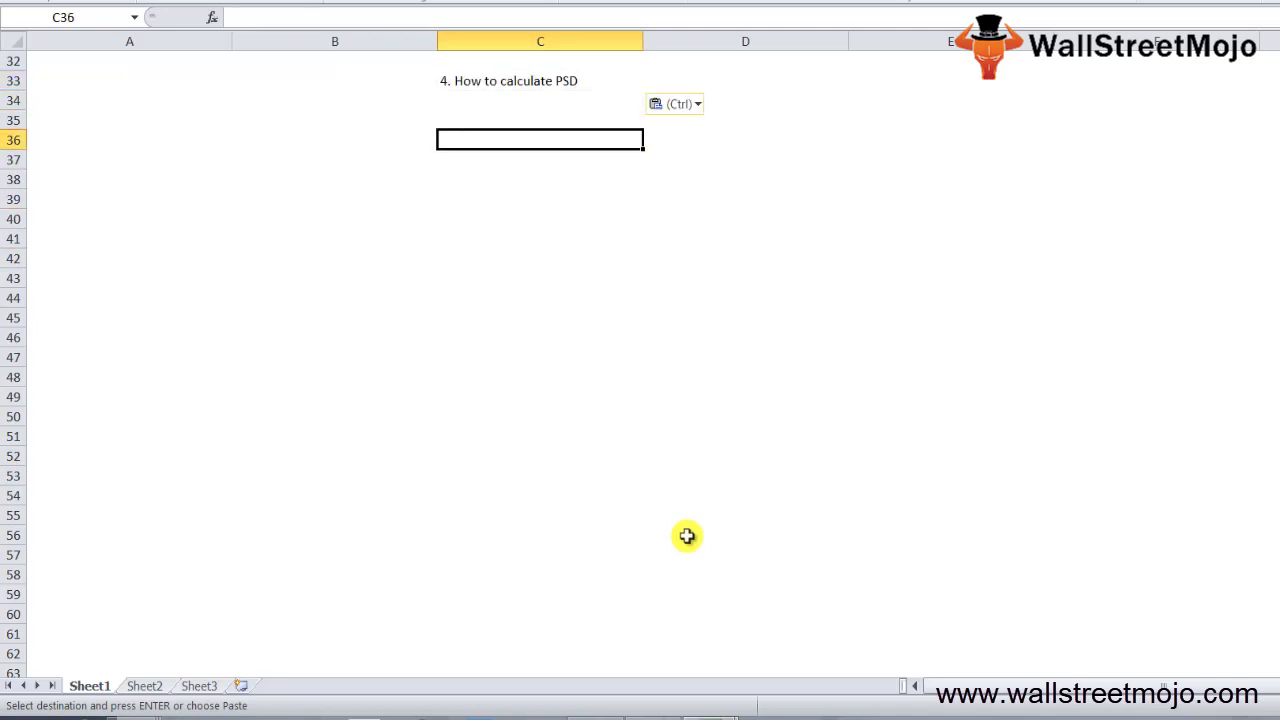
Enter the note 'Multi step' in C35 below the PSD heading.
key(Up)
text(Mul)
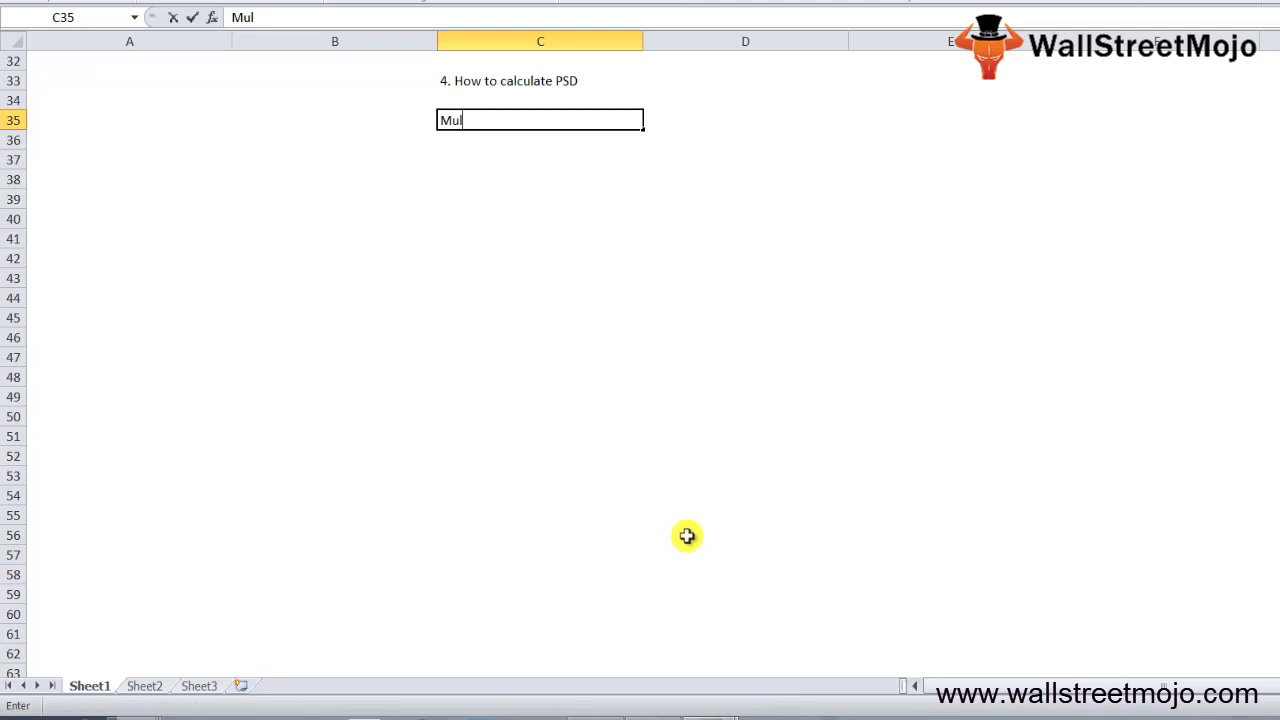
text(ti step)
key(Return)
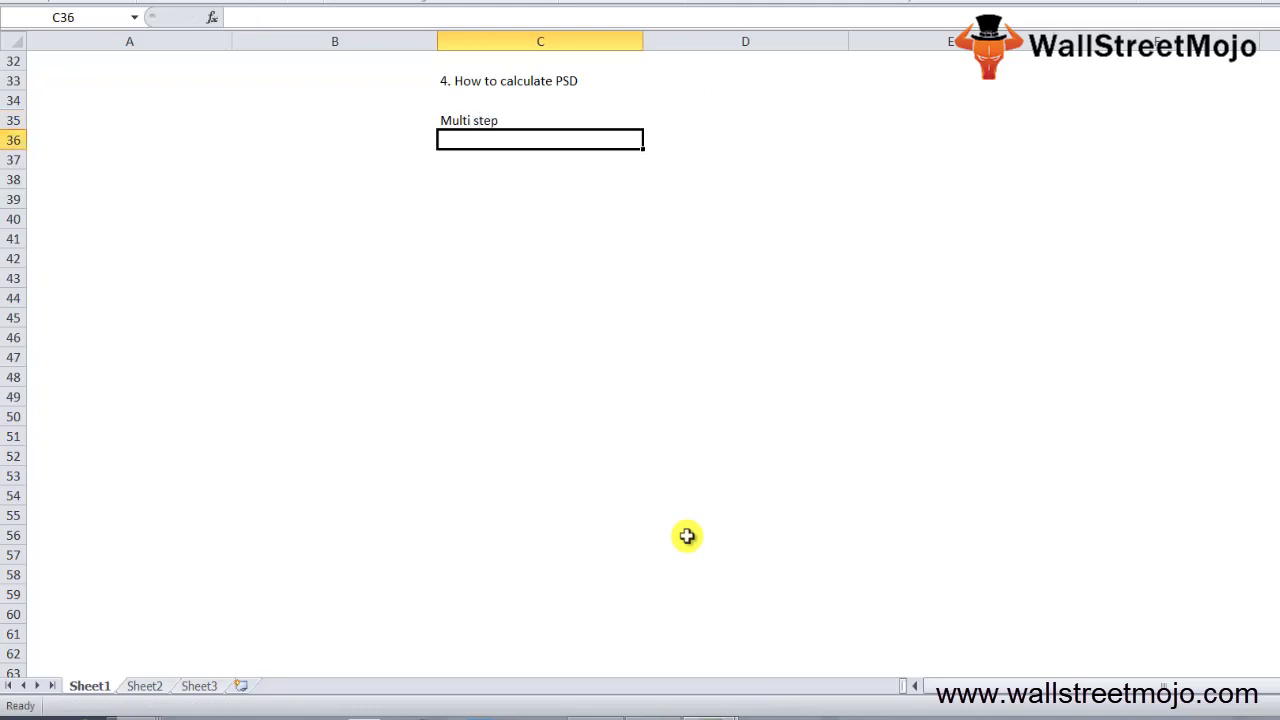
key(Down)
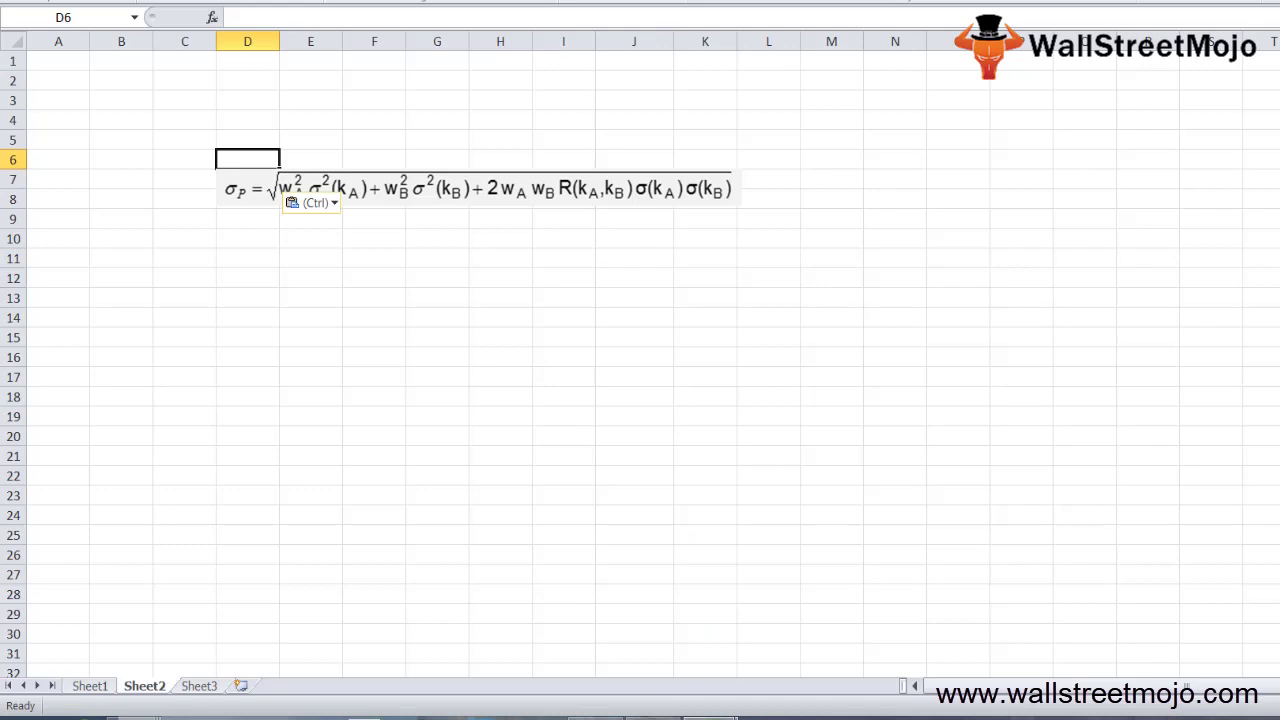
Deselect the σP formula image on Sheet2, glance at Sheet1, then return to Sheet2.
click(317, 288)
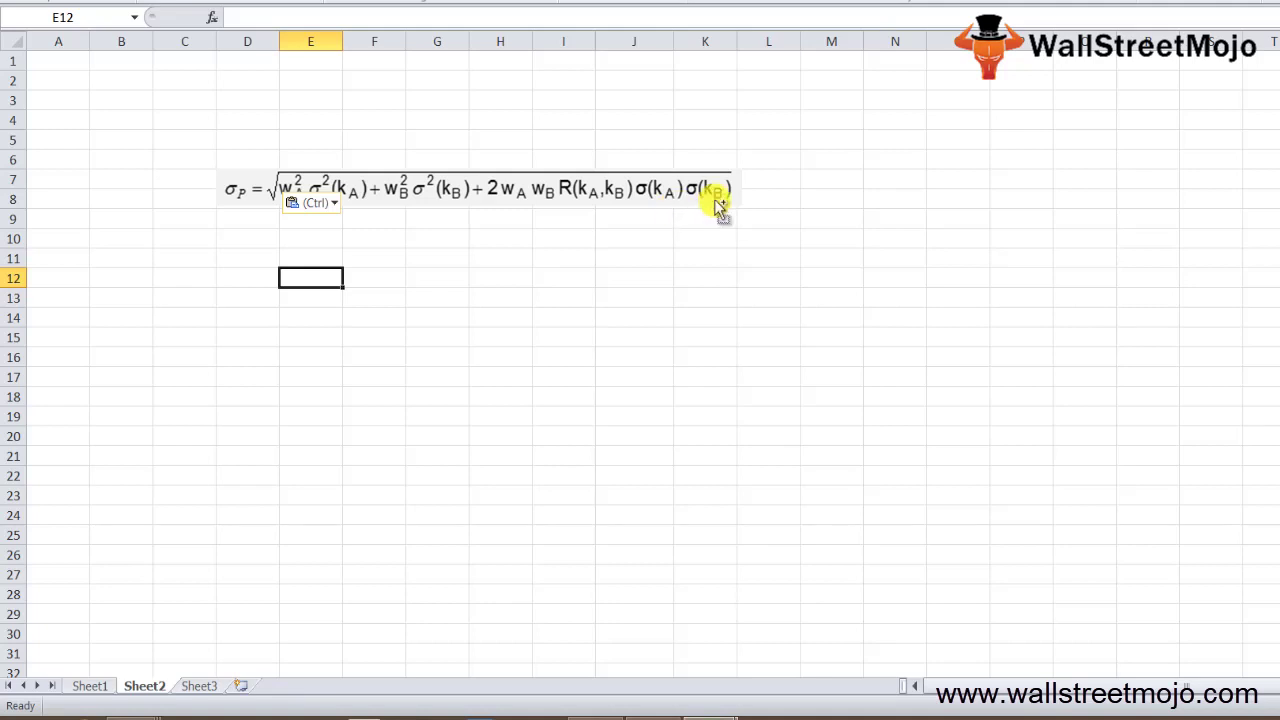
key(ctrl+Page_Up)
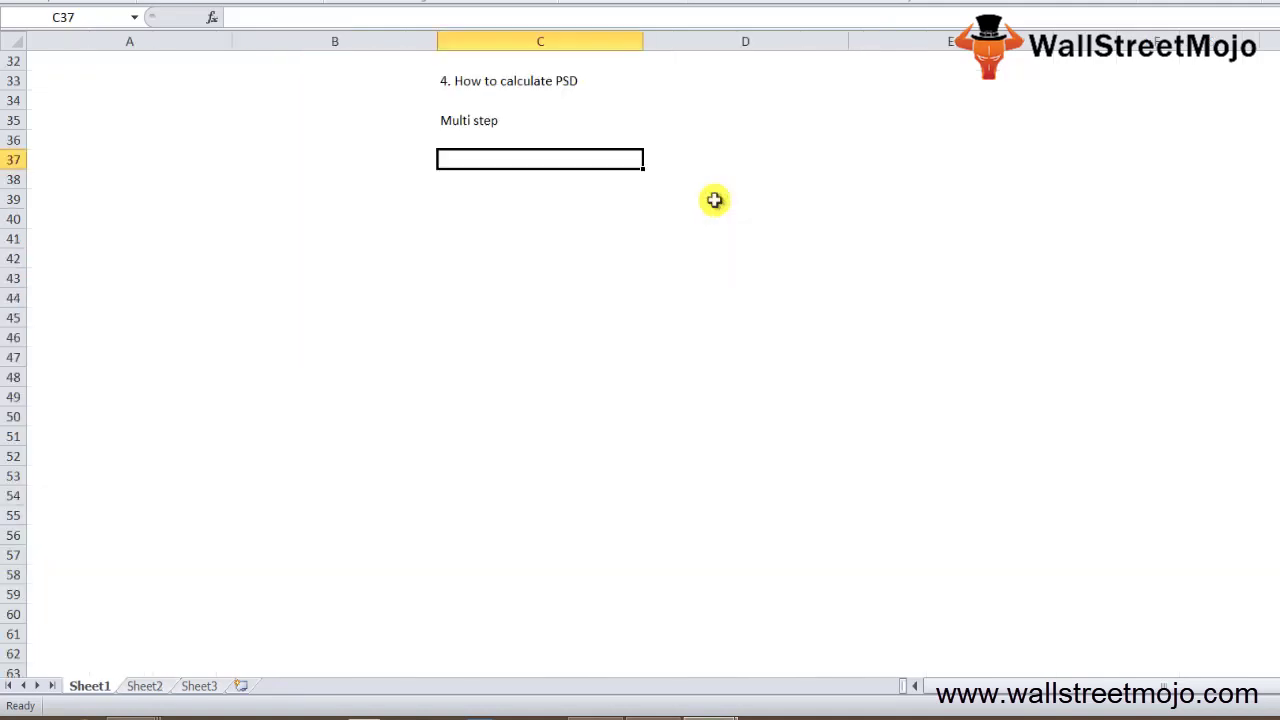
key(ctrl+Page_Down)
key(Up)
key(Up)
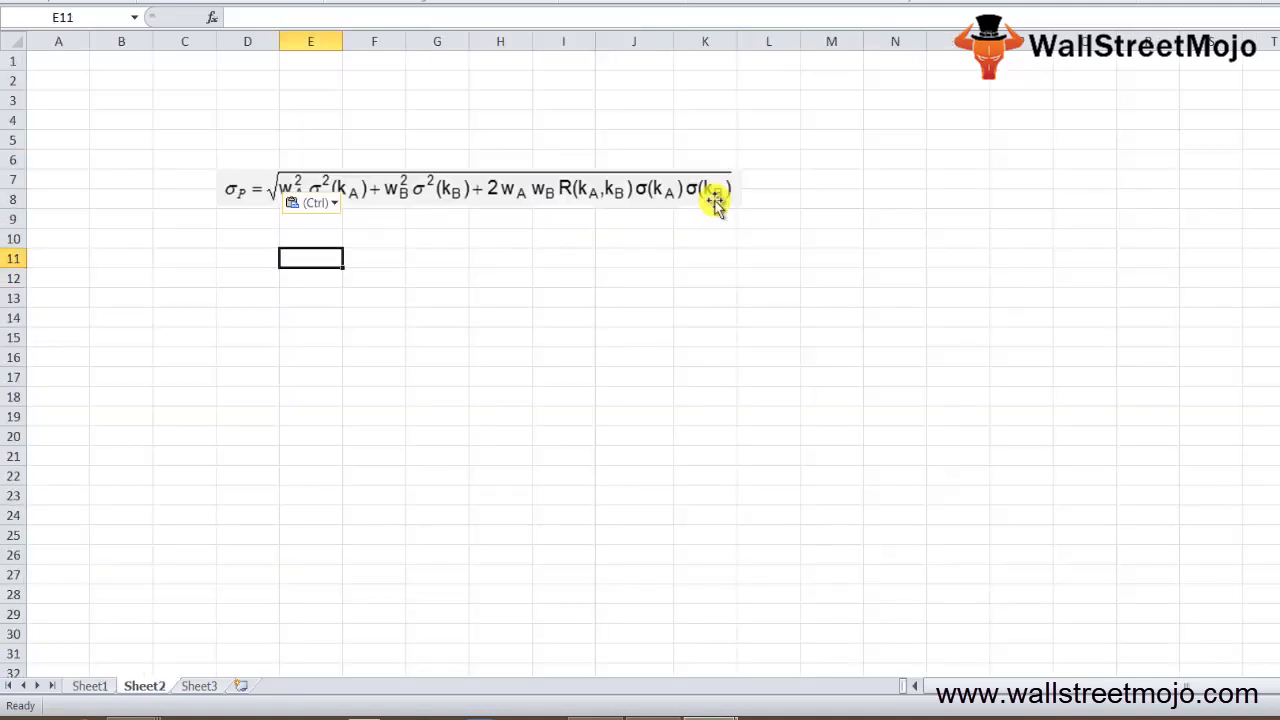